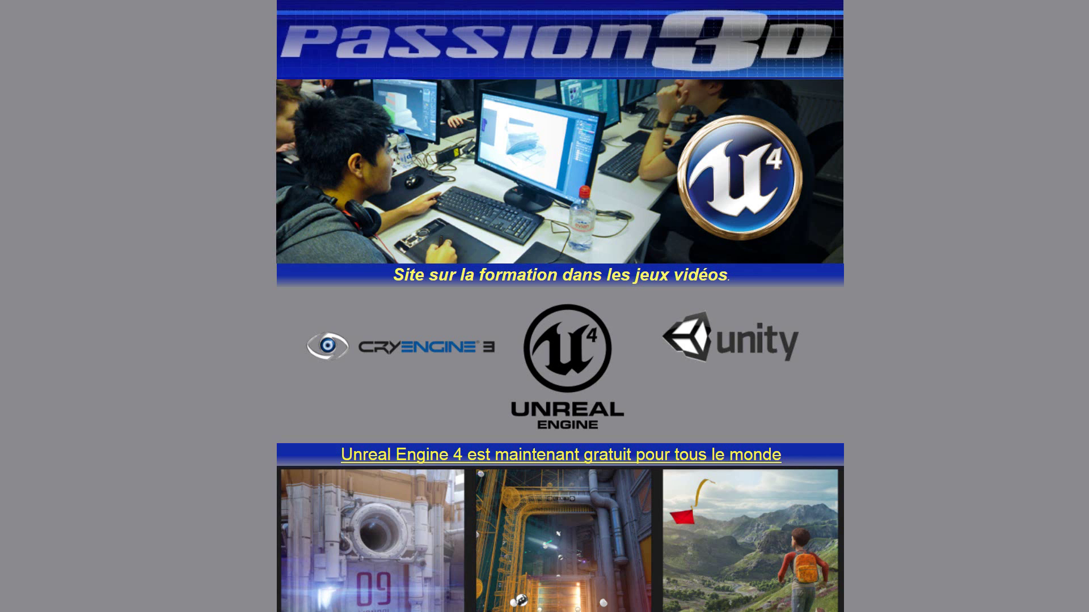
# - Scroll the Passion3D homepage past the trailer and YouTube section to the Unreal Engine 4 courses
pyautogui.scroll(-1, 560, 307)
pyautogui.scroll(-2, 560, 306)
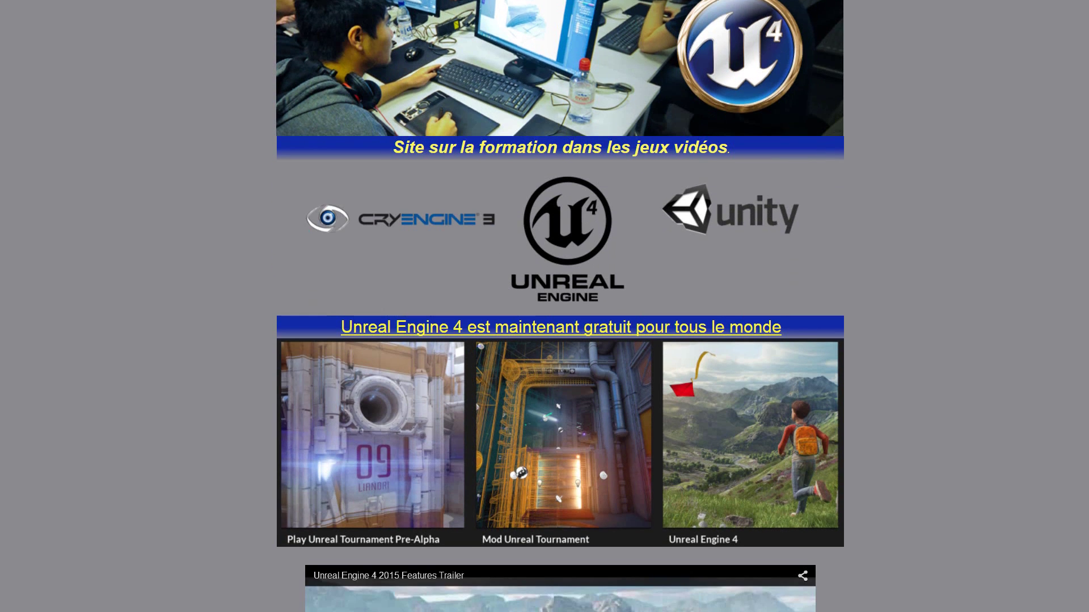
pyautogui.scroll(-2, 560, 306)
pyautogui.scroll(-3, 559, 306)
pyautogui.scroll(-3, 560, 306)
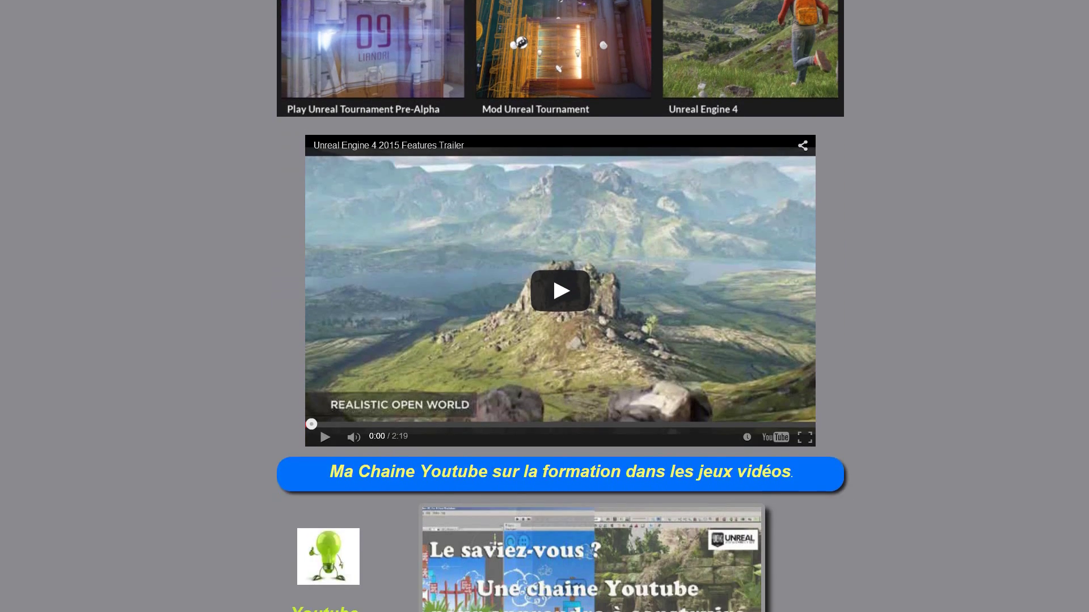
pyautogui.scroll(-2, 560, 306)
pyautogui.scroll(-2, 559, 306)
pyautogui.scroll(-1, 560, 306)
pyautogui.scroll(-1, 559, 306)
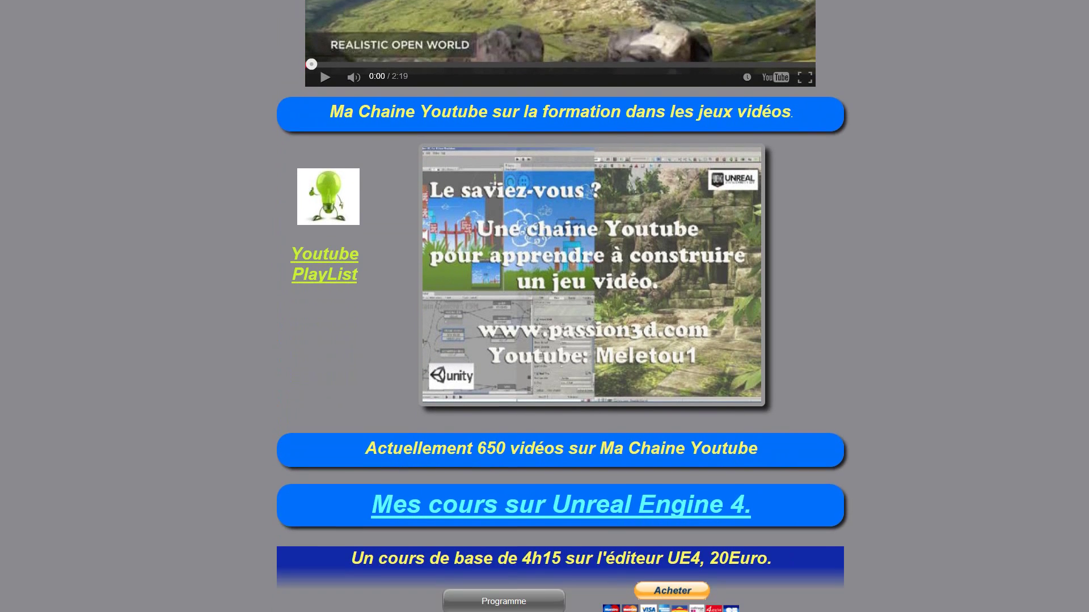
pyautogui.scroll(-2, 560, 306)
pyautogui.scroll(-2, 560, 306)
pyautogui.scroll(-3, 560, 307)
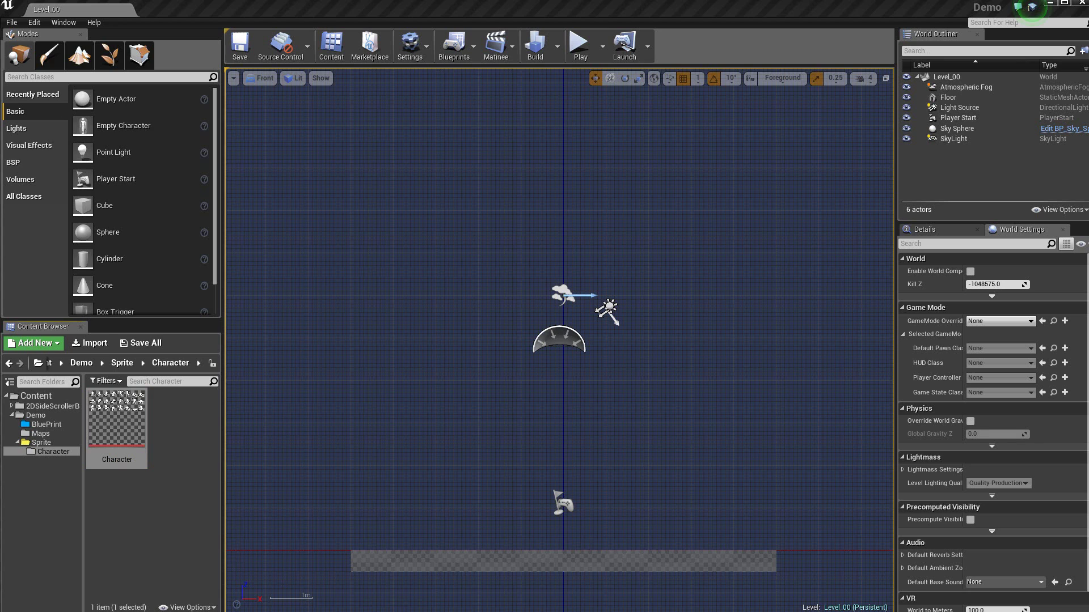
pyautogui.hotkey('alt', 'Tab')
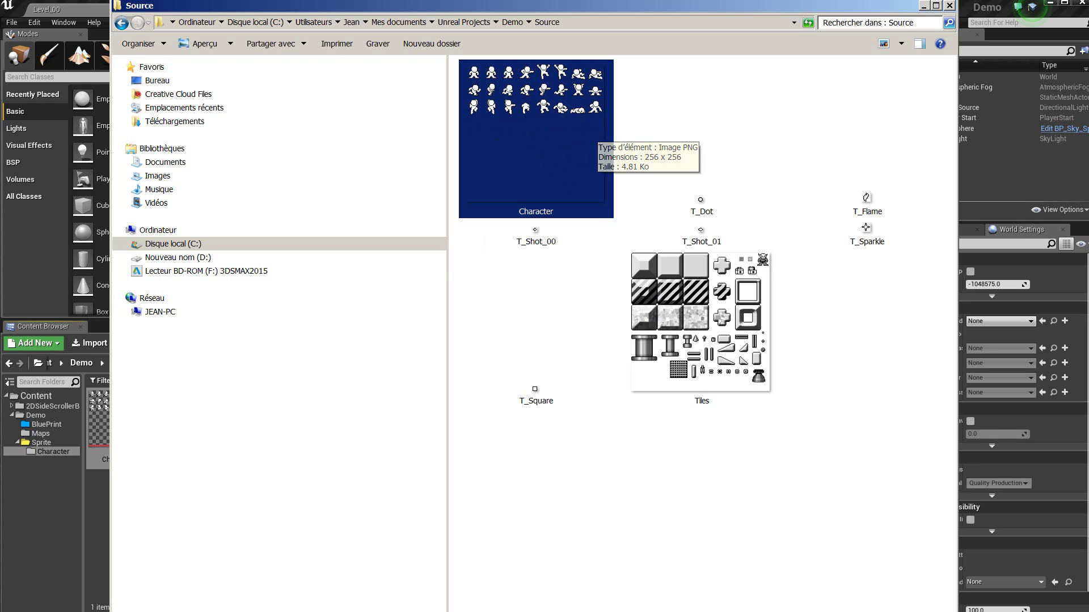
pyautogui.hotkey('alt', 'Tab')
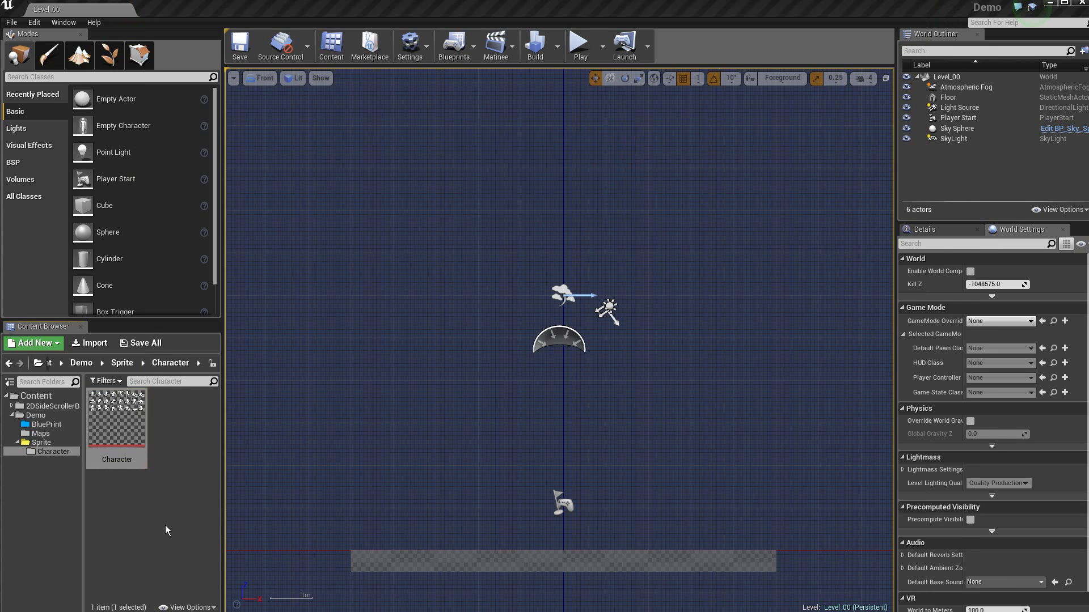
# - Run Sprite Actions > Extract Sprites on the Character texture to show its detected outlines
pyautogui.click(139, 422)
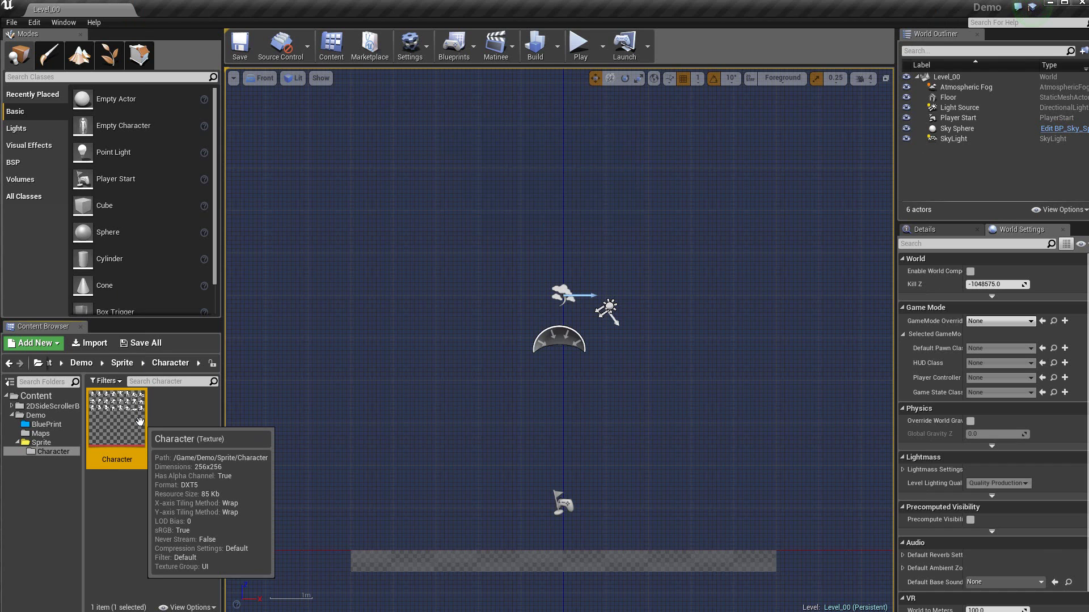
pyautogui.rightClick(140, 421)
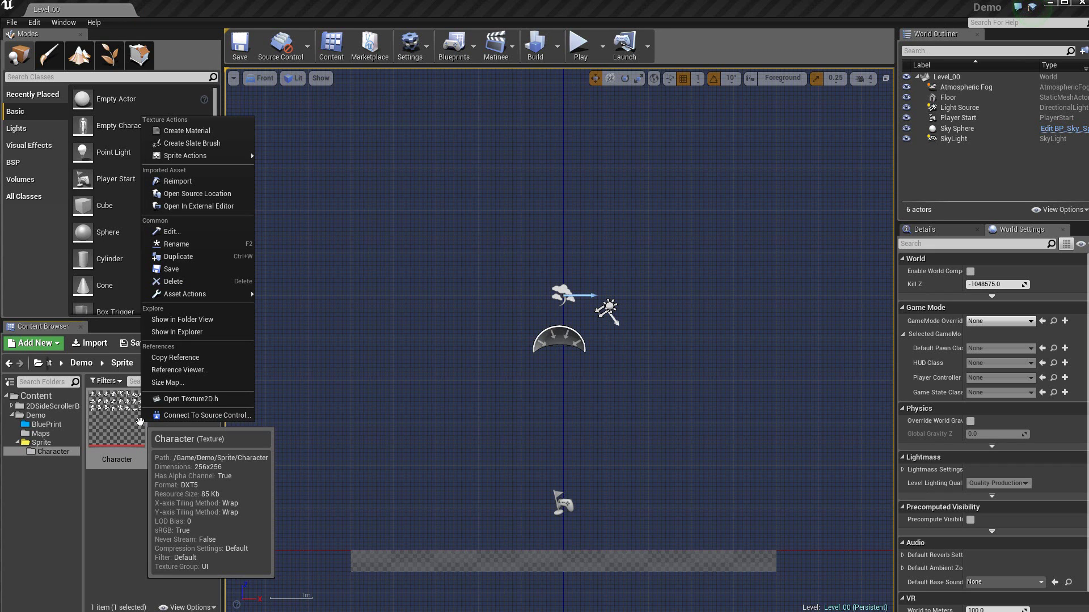
pyautogui.moveTo(211, 158)
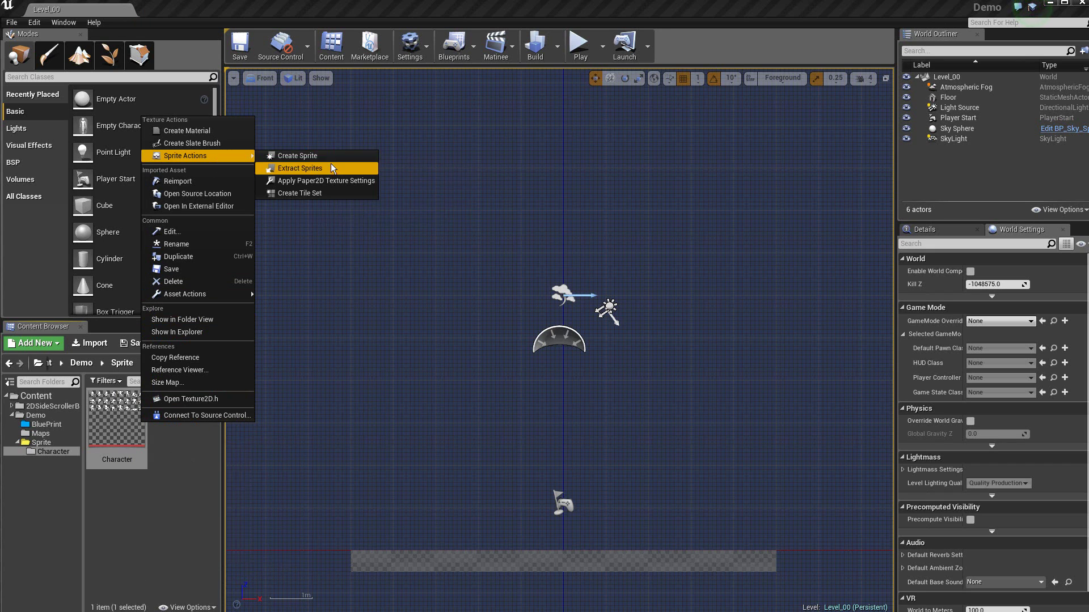
pyautogui.click(300, 169)
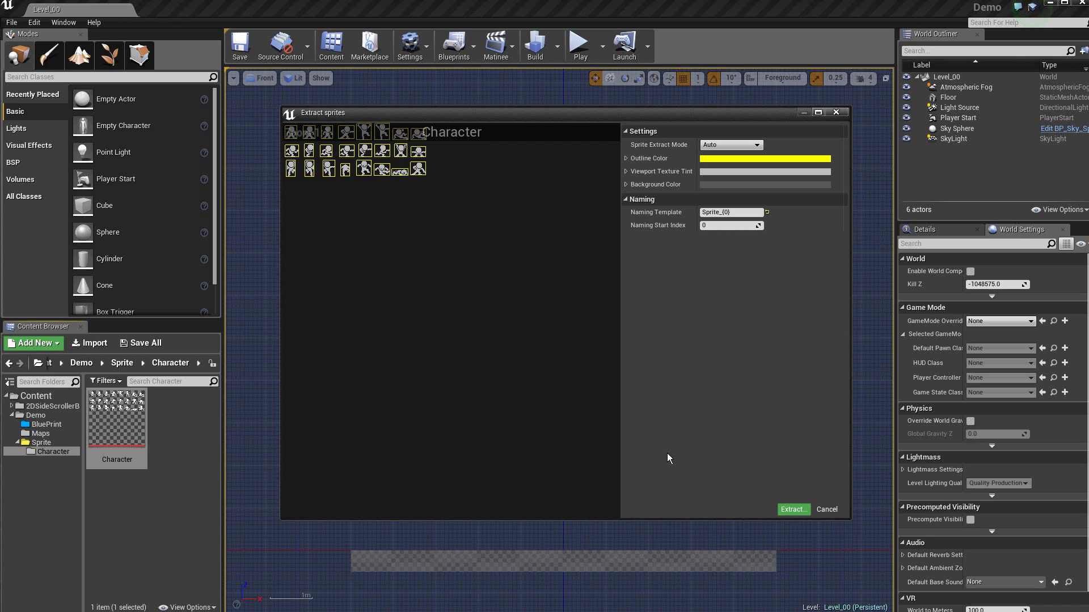
# - Extract the 24 Character sprites, then open the Character texture in the texture editor
pyautogui.click(796, 513)
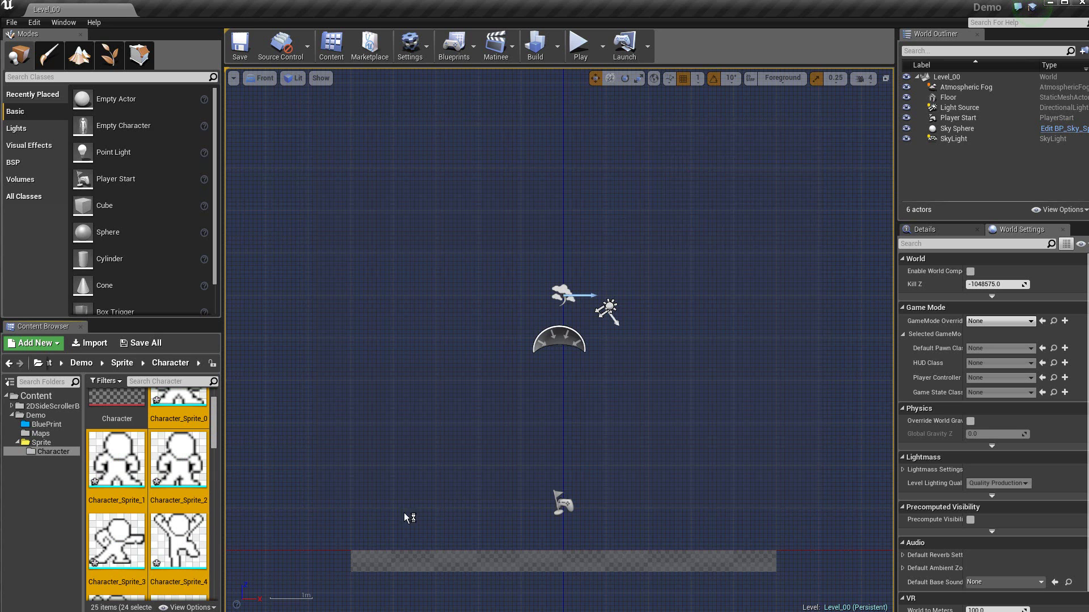
pyautogui.moveTo(212, 427)
pyautogui.mouseDown()
pyautogui.moveTo(213, 412)
pyautogui.moveTo(208, 582)
pyautogui.mouseUp()
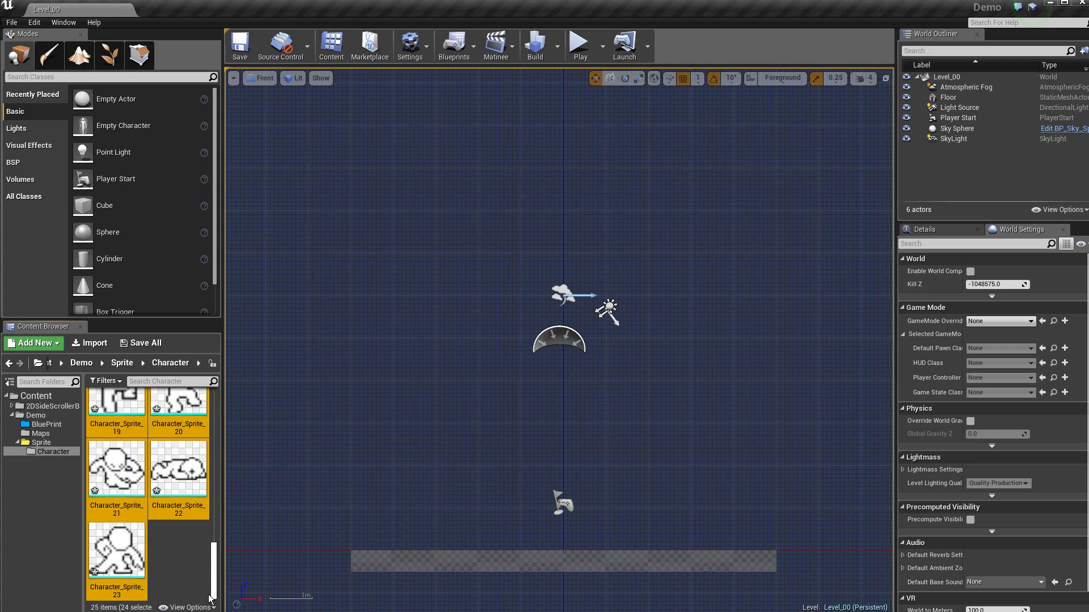
pyautogui.moveTo(215, 564); pyautogui.dragTo(219, 392)
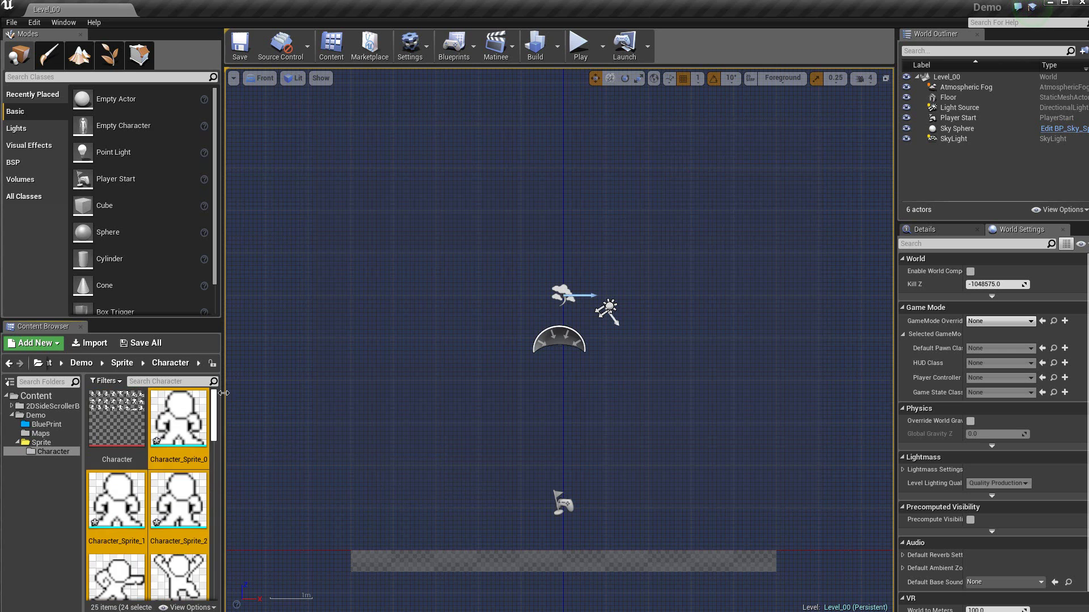
pyautogui.moveTo(121, 434)
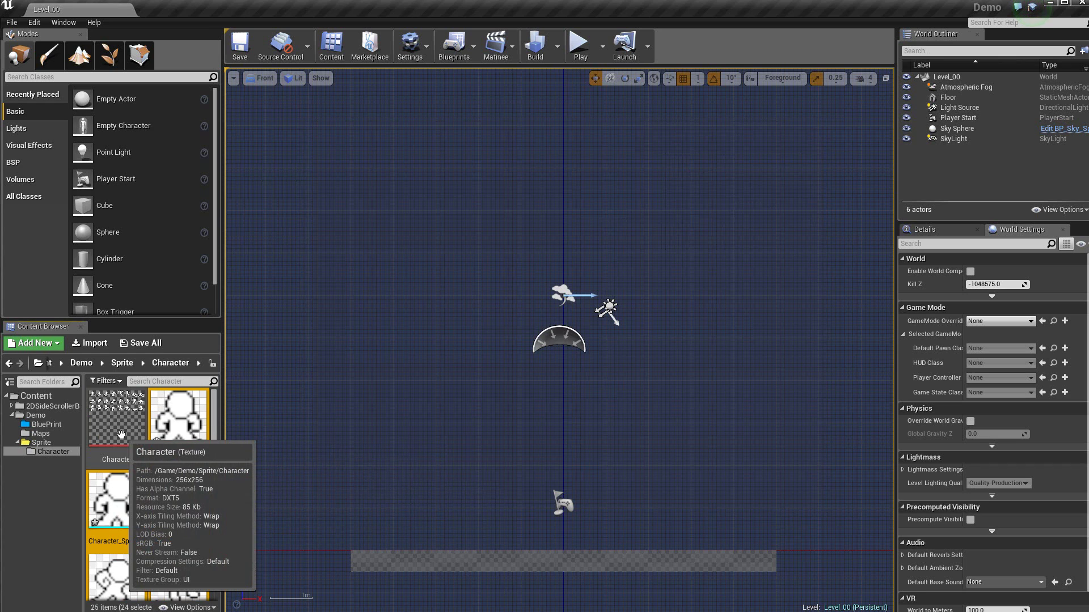
pyautogui.doubleClick(117, 419)
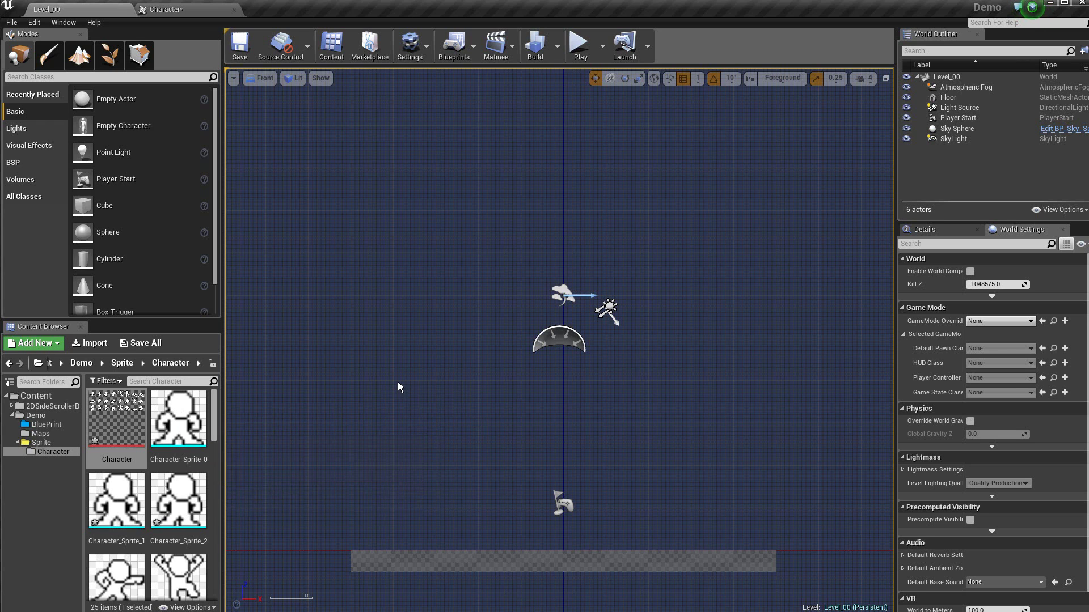
# - Switch the Character texture's compression to UserInterface2D (RGBA), save it and close the editor
pyautogui.doubleClick(131, 412)
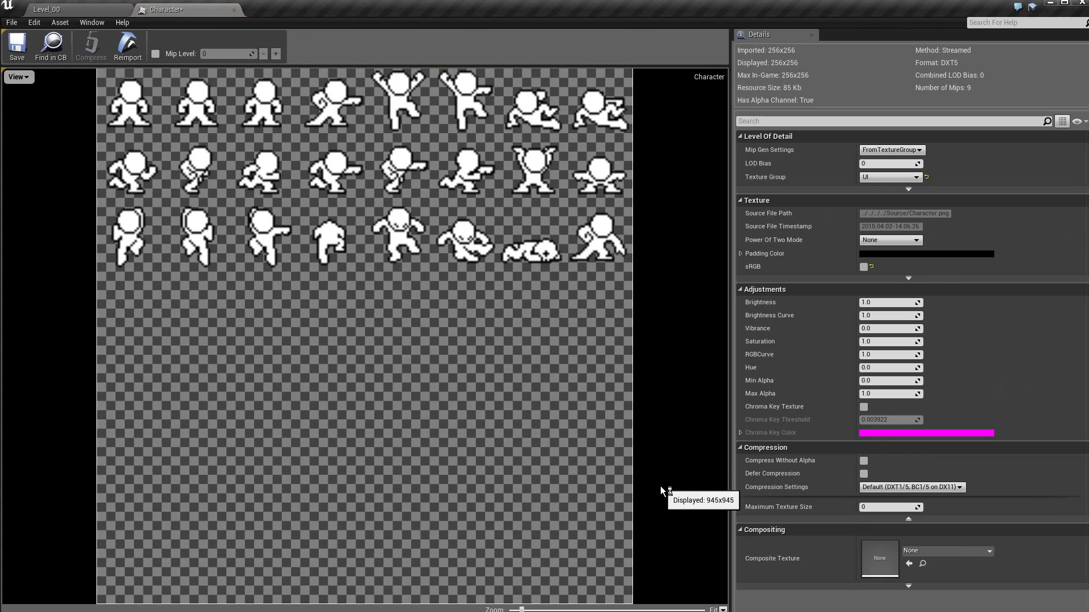
pyautogui.click(905, 489)
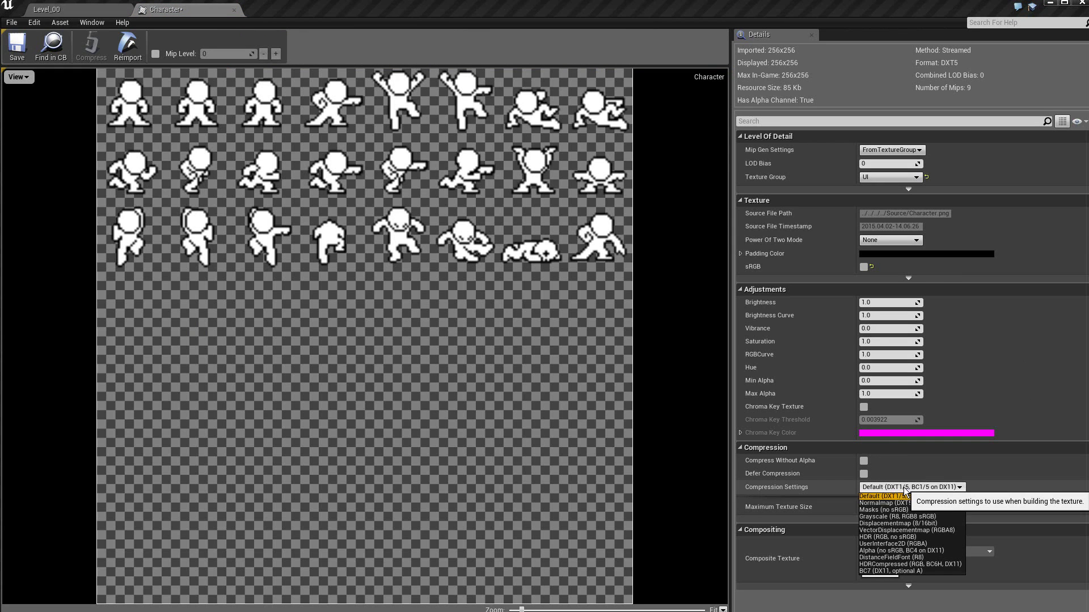
pyautogui.click(913, 545)
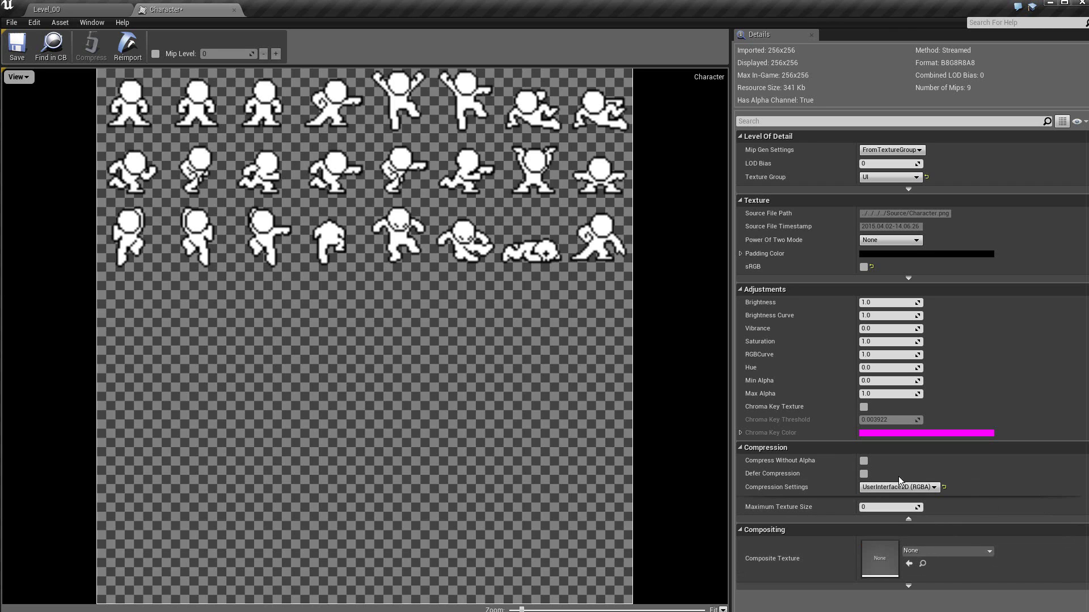
pyautogui.click(17, 49)
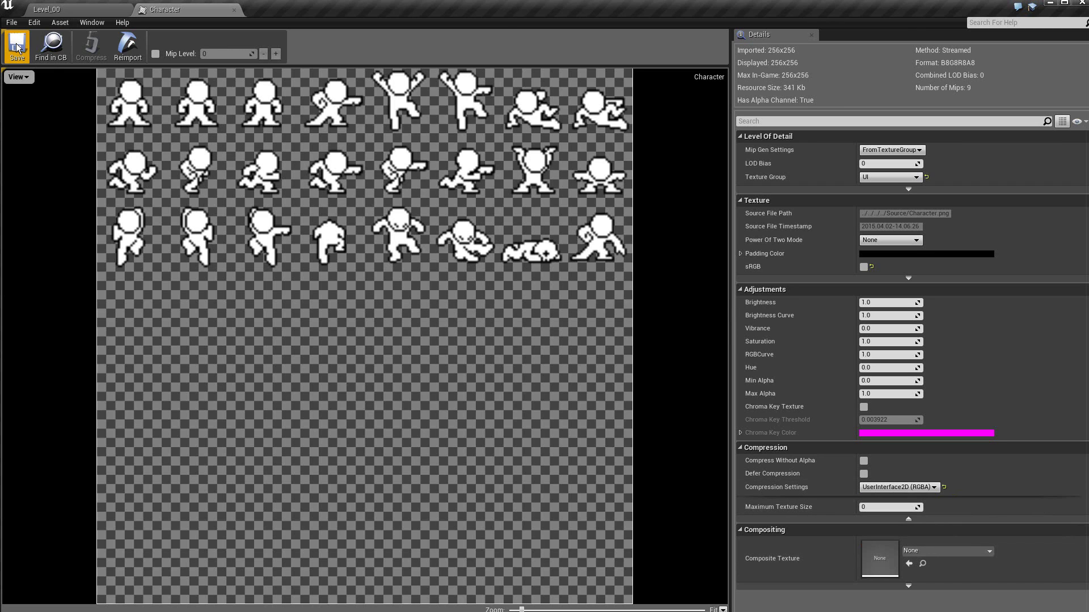
pyautogui.click(233, 11)
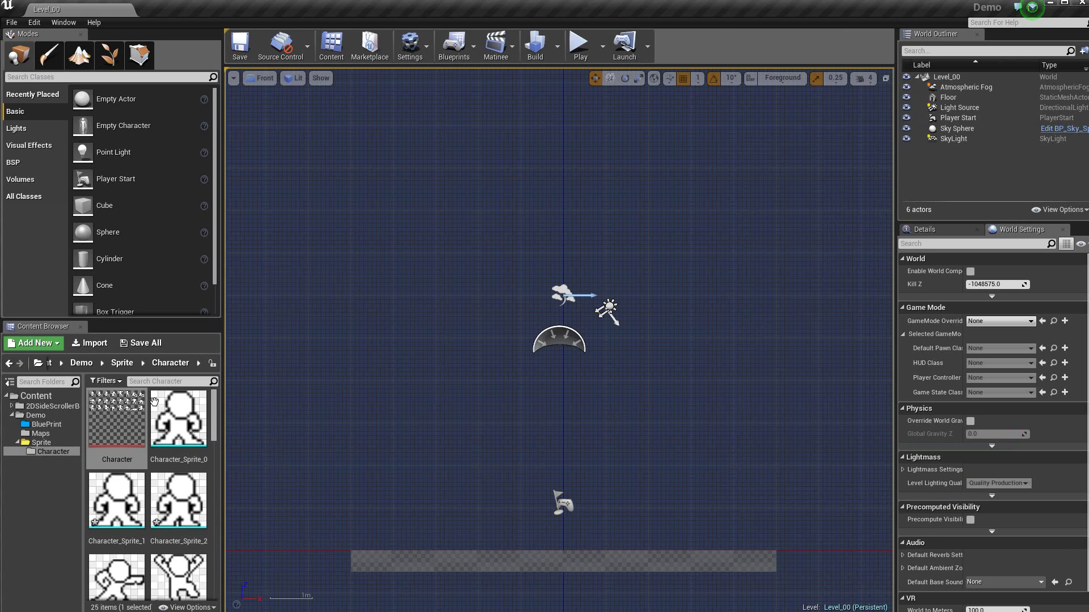
# - Select Character_Sprite_0 through Character_Sprite_23 and delete all 24 sprites
pyautogui.click(197, 422)
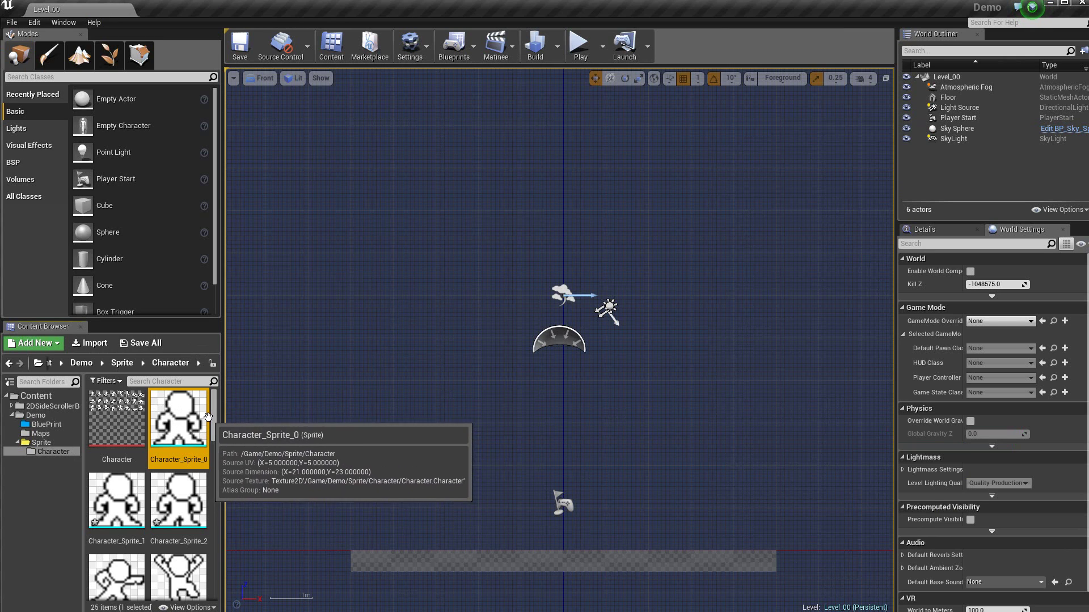
pyautogui.moveTo(216, 408); pyautogui.dragTo(214, 593)
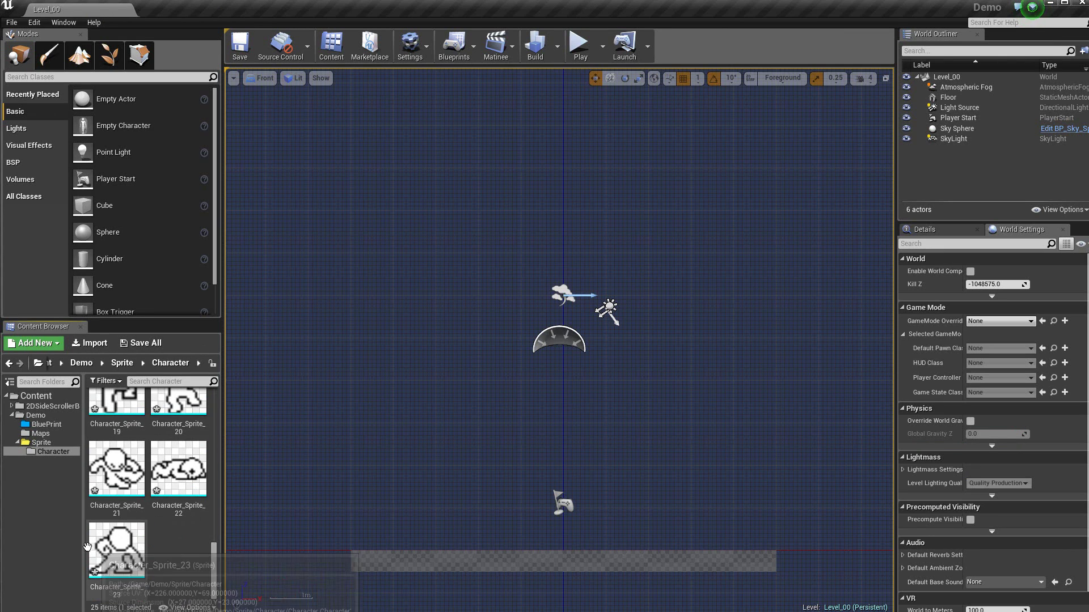
pyautogui.keyDown('shift'); pyautogui.click(113, 554); pyautogui.keyUp('shift')
pyautogui.rightClick(116, 555)
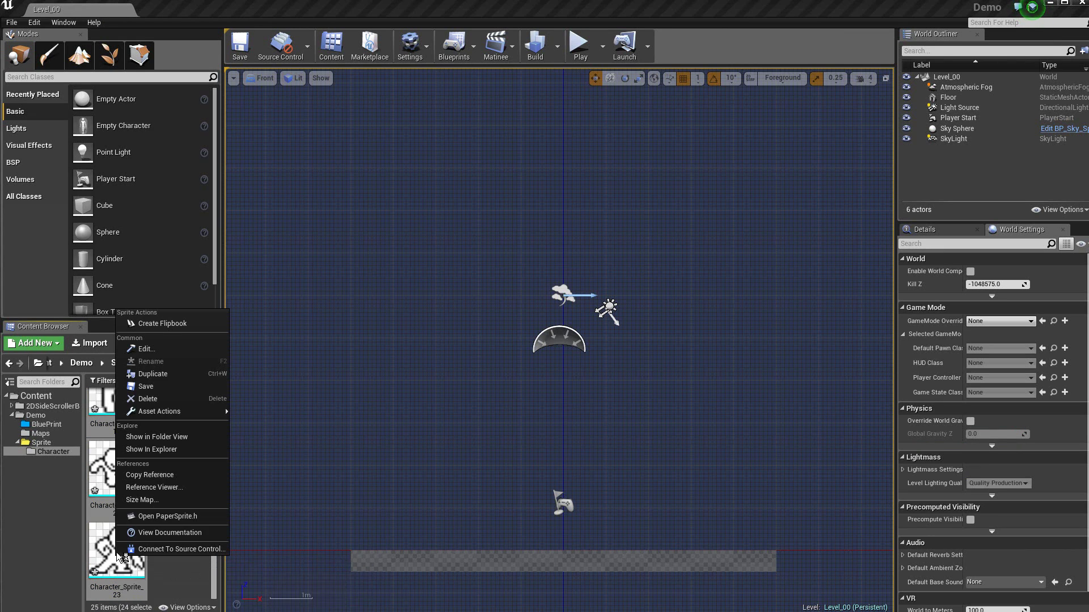
pyautogui.click(165, 399)
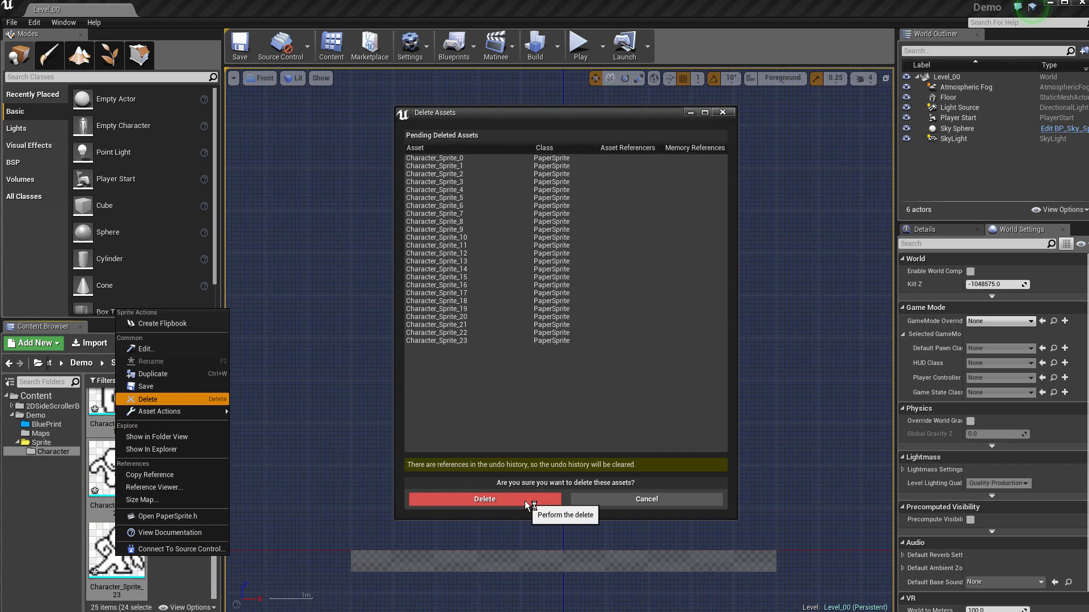
pyautogui.click(525, 501)
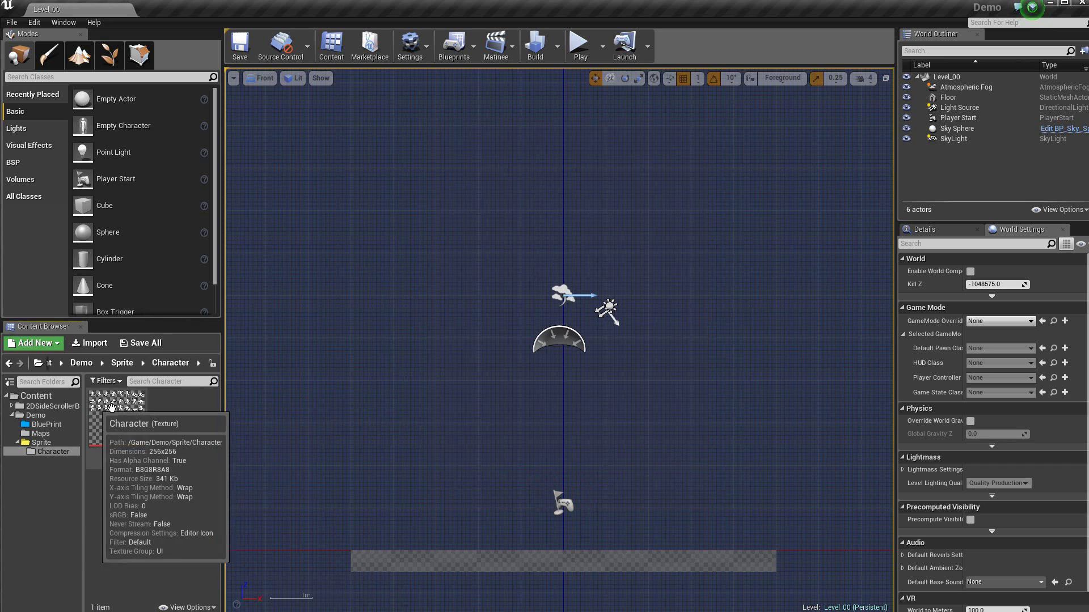
# - Re-extract the Character texture in Auto mode into 24 new Character_Sprite assets
pyautogui.rightClick(116, 407)
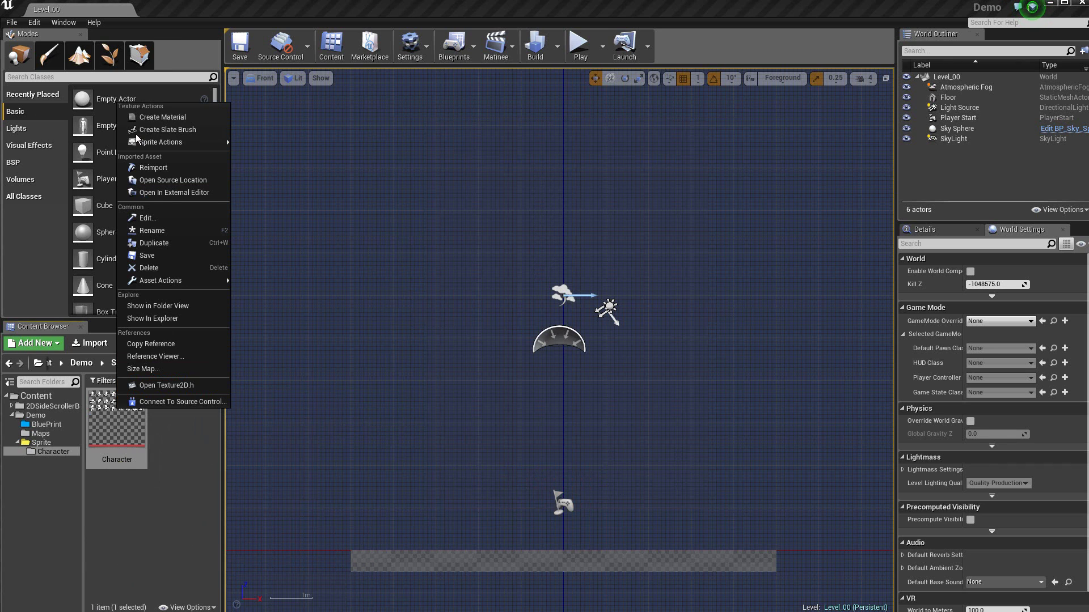
pyautogui.moveTo(162, 145)
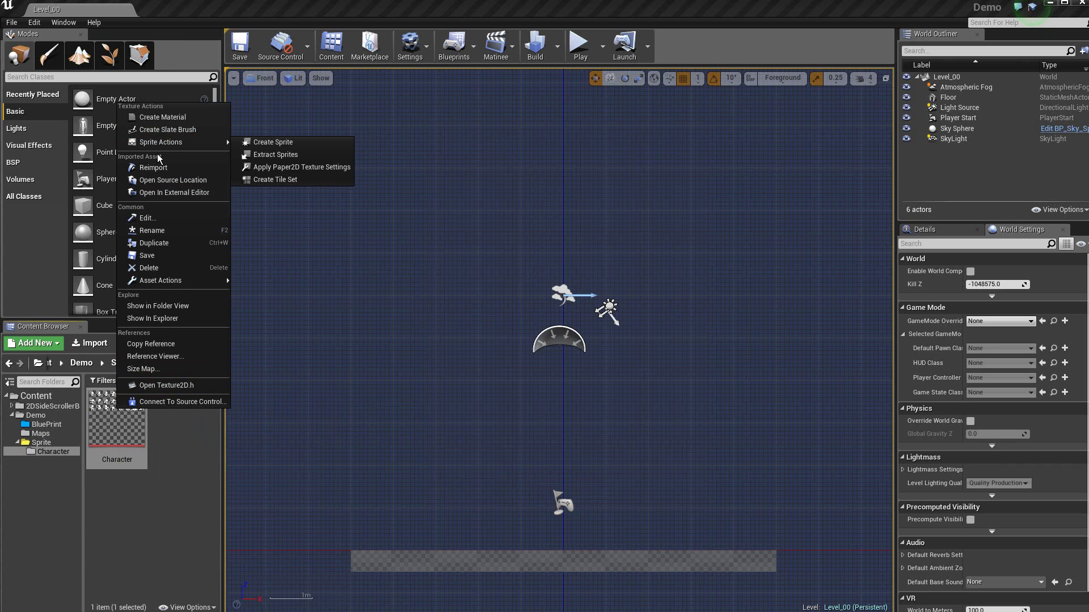
pyautogui.click(279, 154)
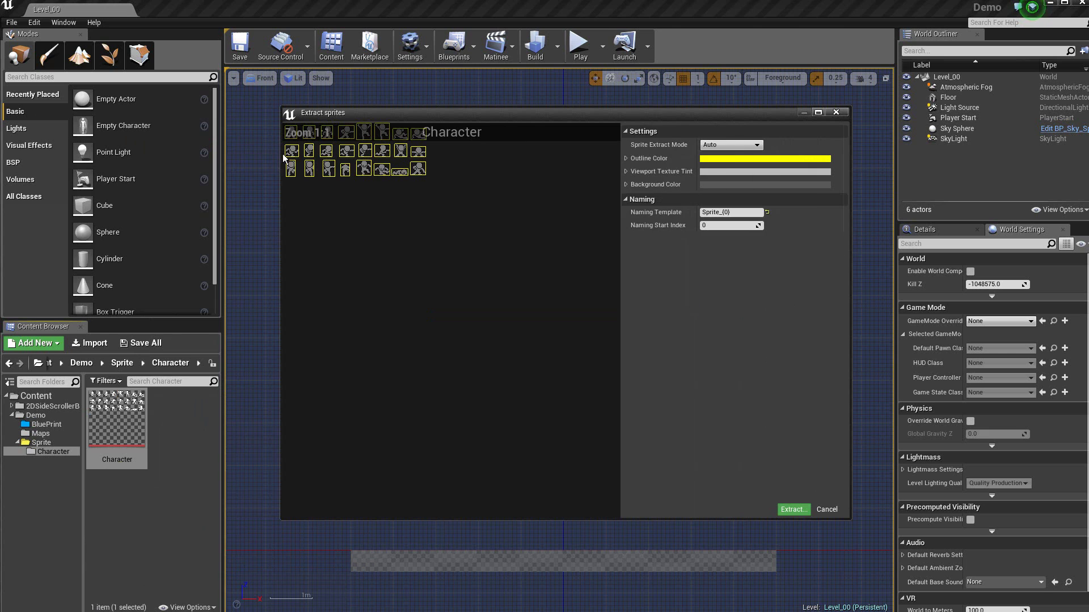
pyautogui.click(788, 510)
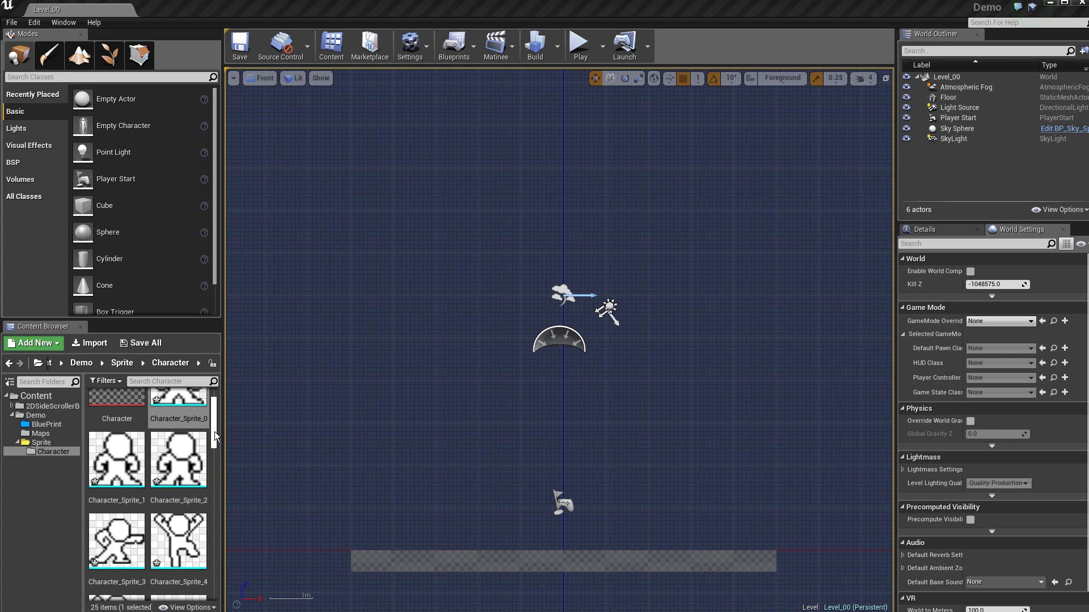
pyautogui.moveTo(214, 431); pyautogui.dragTo(216, 423)
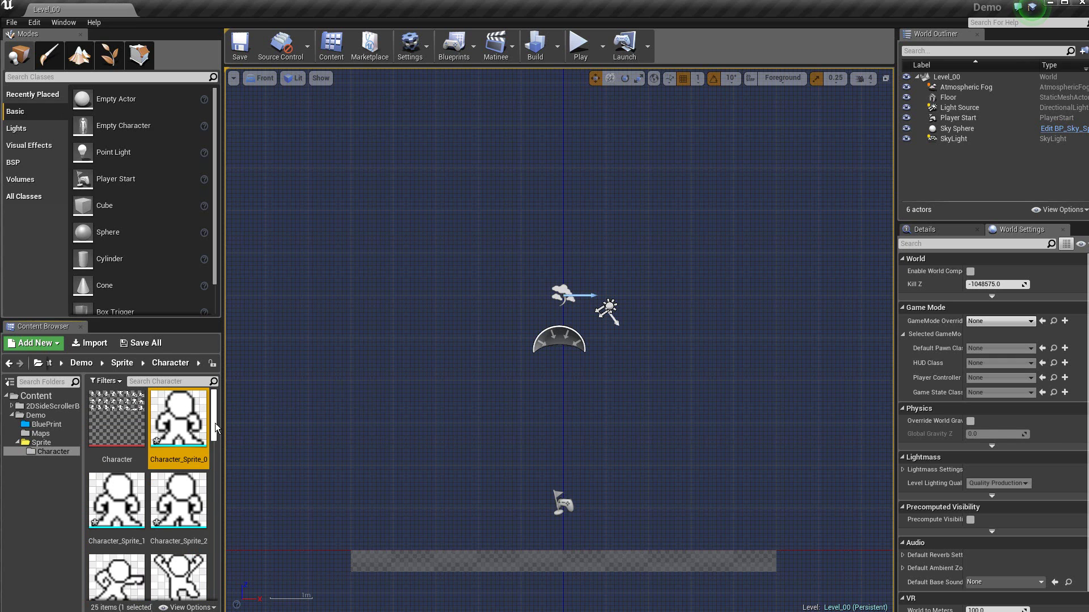
# - Open Character_Sprite_0, show the grid and set grid snapping to 1
pyautogui.doubleClick(177, 419)
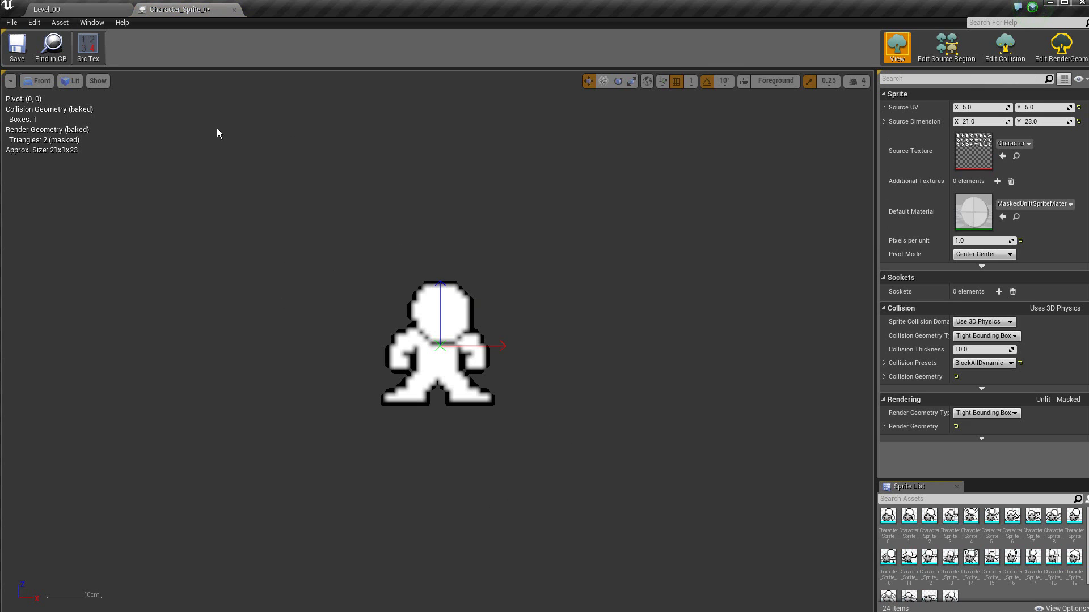
pyautogui.click(98, 82)
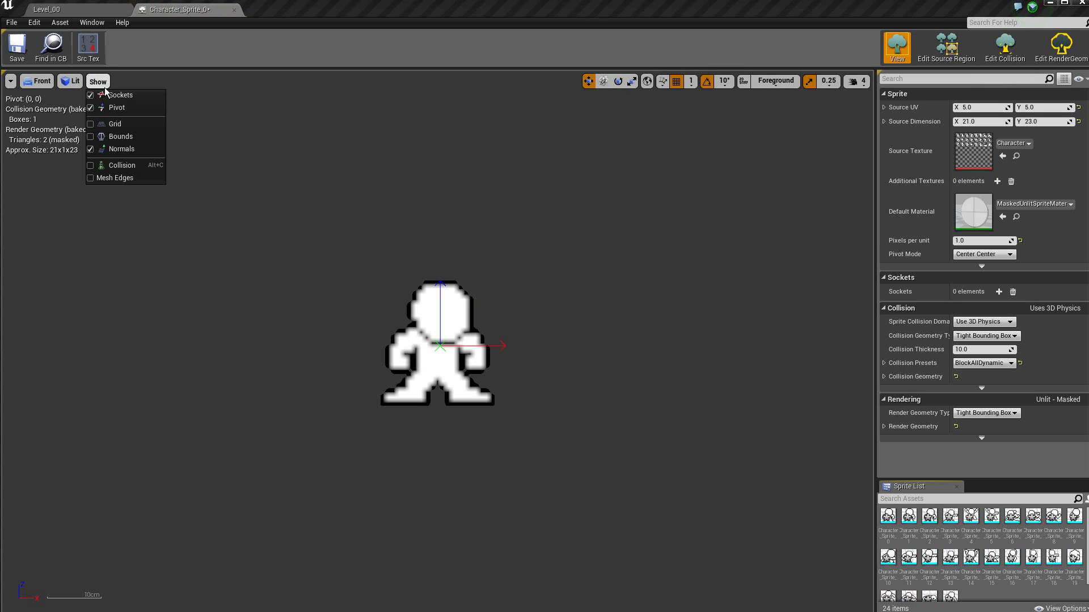
pyautogui.click(130, 124)
pyautogui.scroll(2, 713, 368)
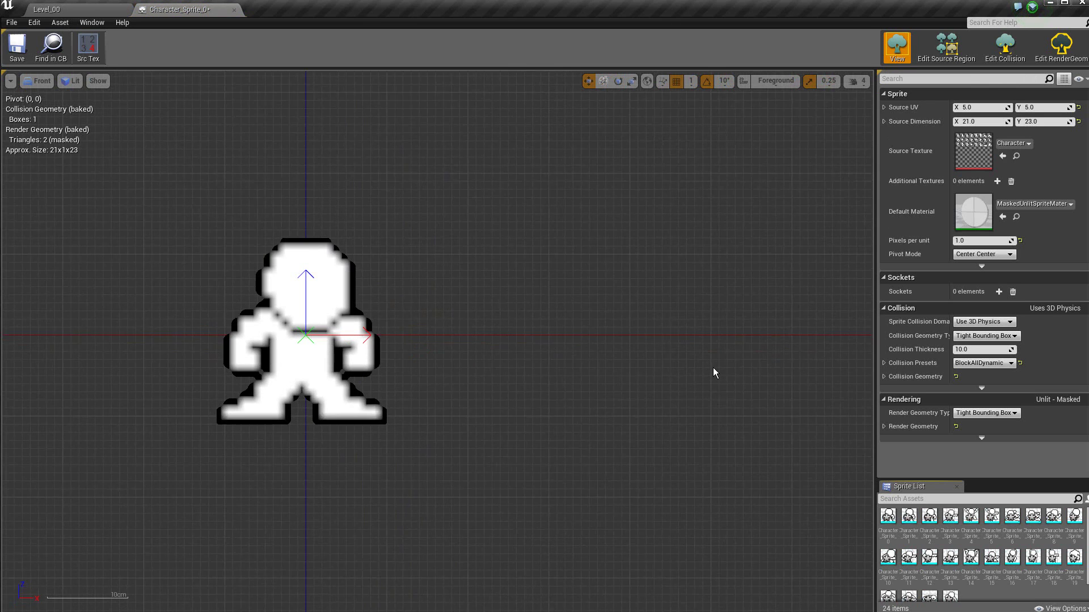
pyautogui.moveTo(713, 372); pyautogui.dragTo(779, 423, button='right')
pyautogui.scroll(1, 726, 393)
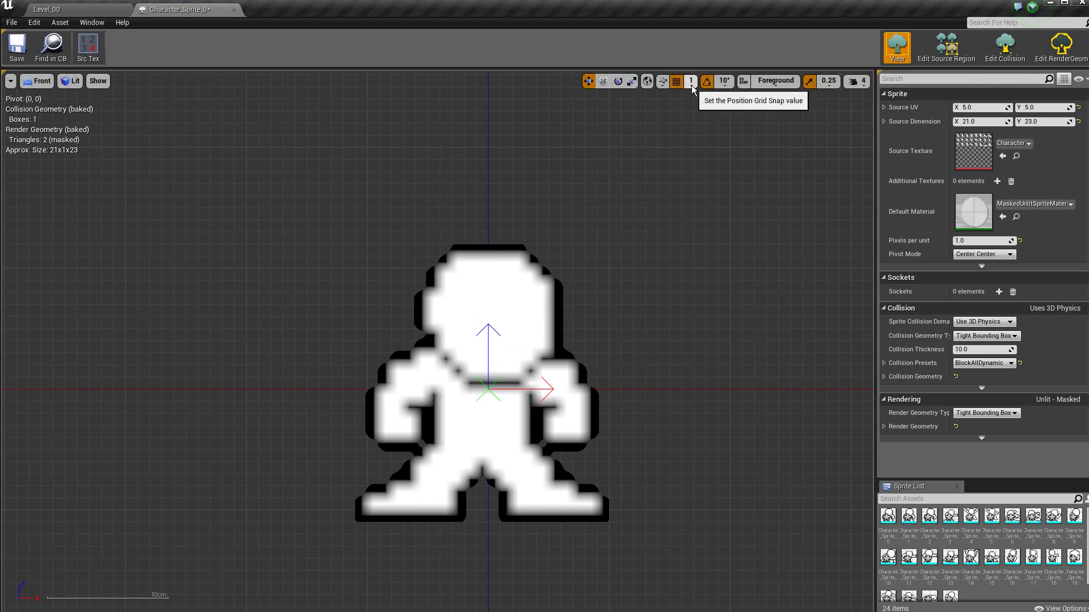
pyautogui.click(692, 88)
pyautogui.click(702, 105)
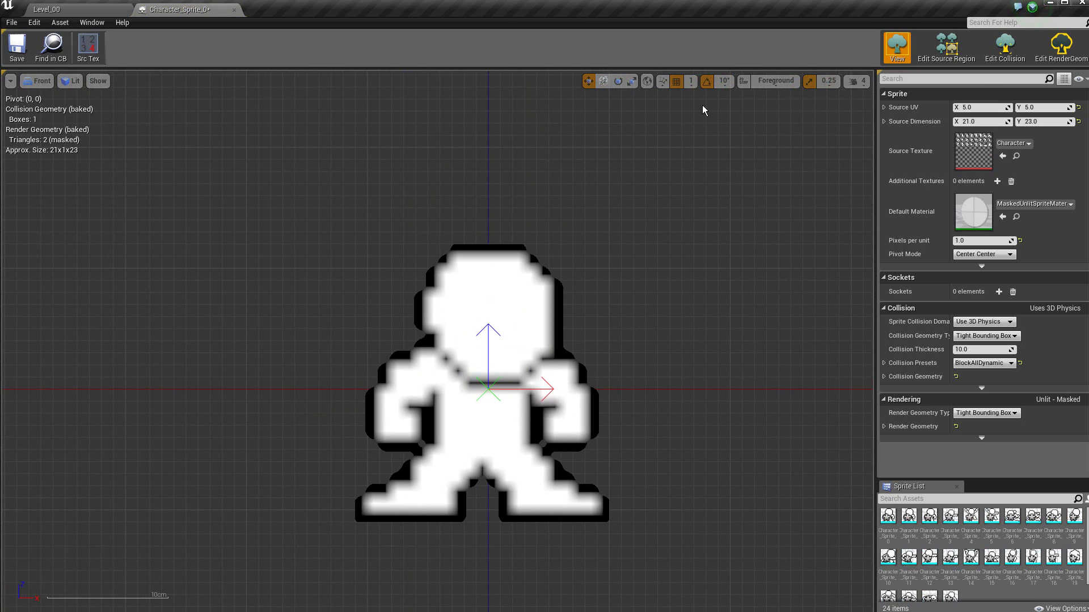
pyautogui.scroll(1, 617, 237)
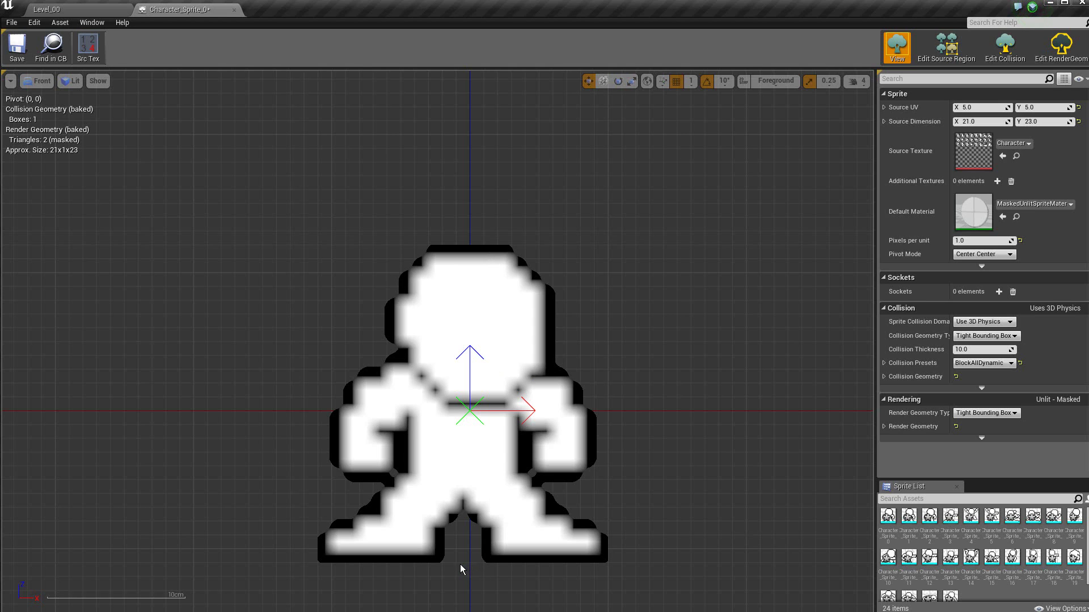
# - Set Character_Sprite_0's pivot mode to Bottom Center, save it and close the editor
pyautogui.click(988, 256)
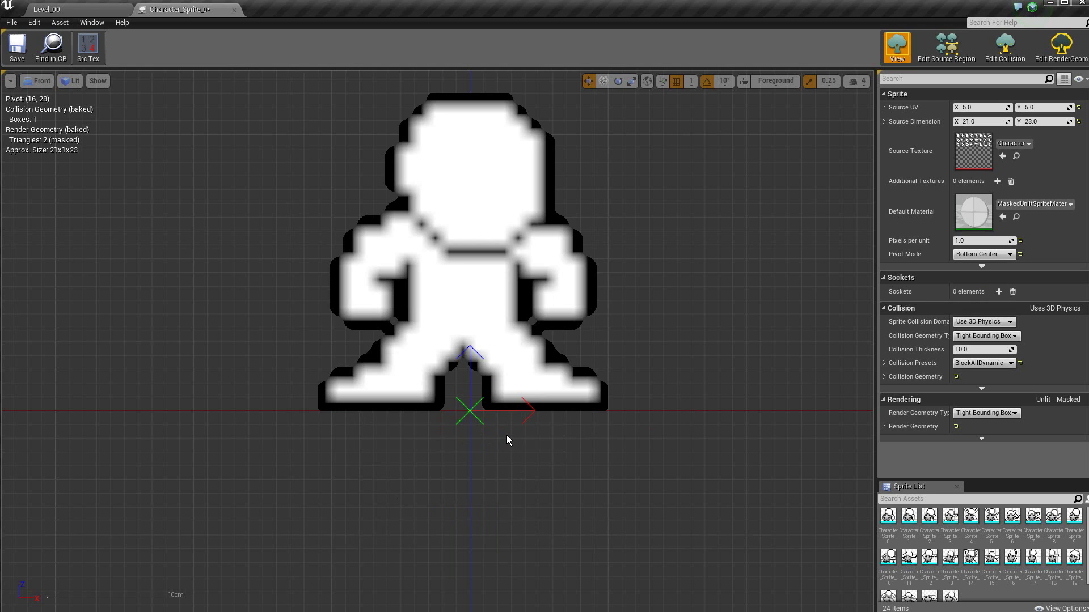
pyautogui.moveTo(522, 485); pyautogui.dragTo(527, 549, button='right')
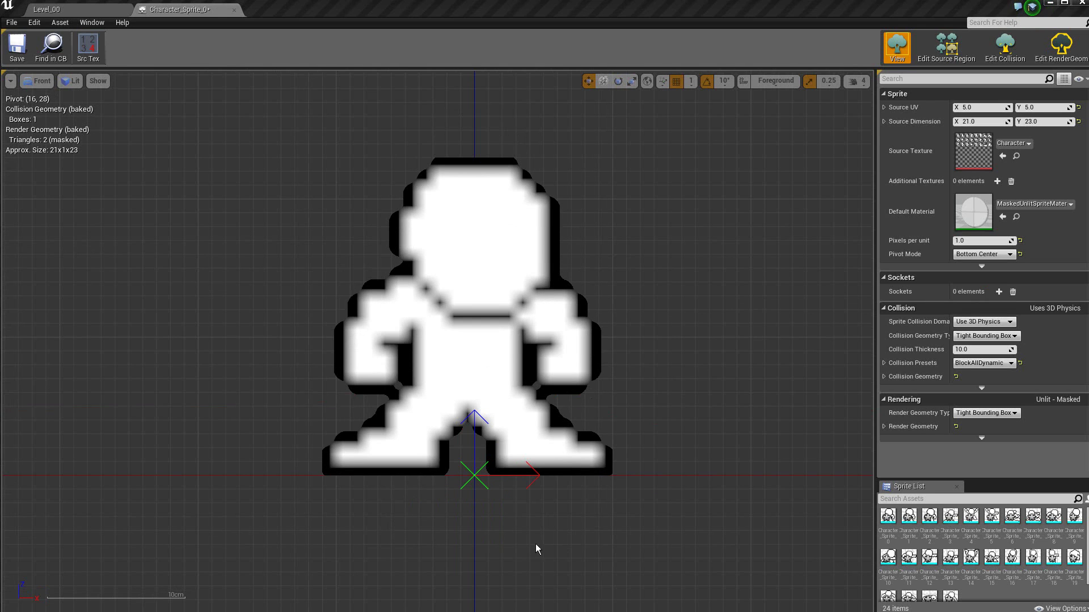
pyautogui.click(18, 53)
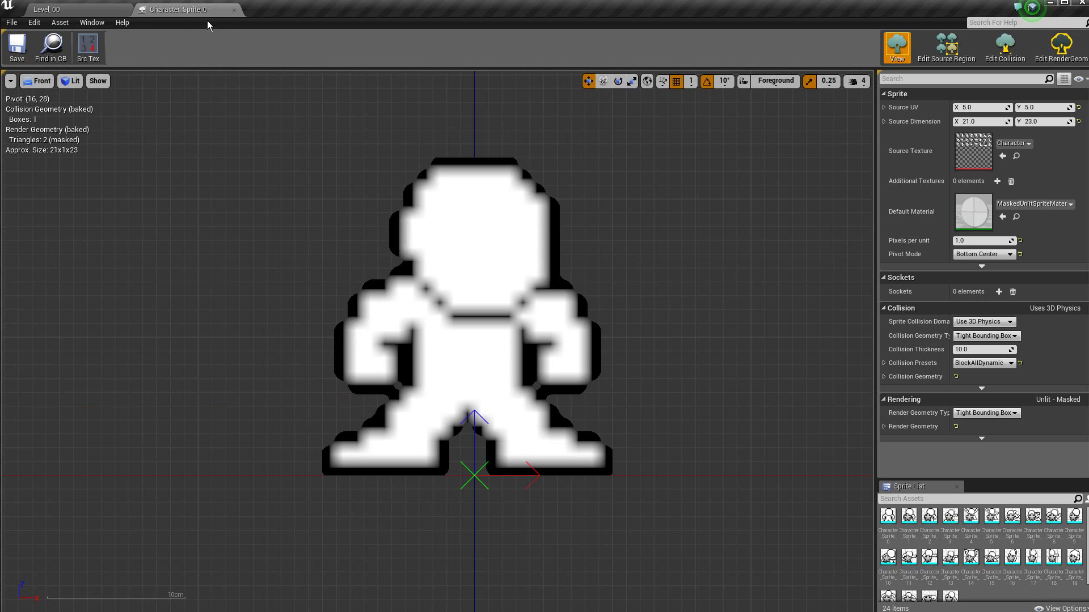
pyautogui.click(234, 10)
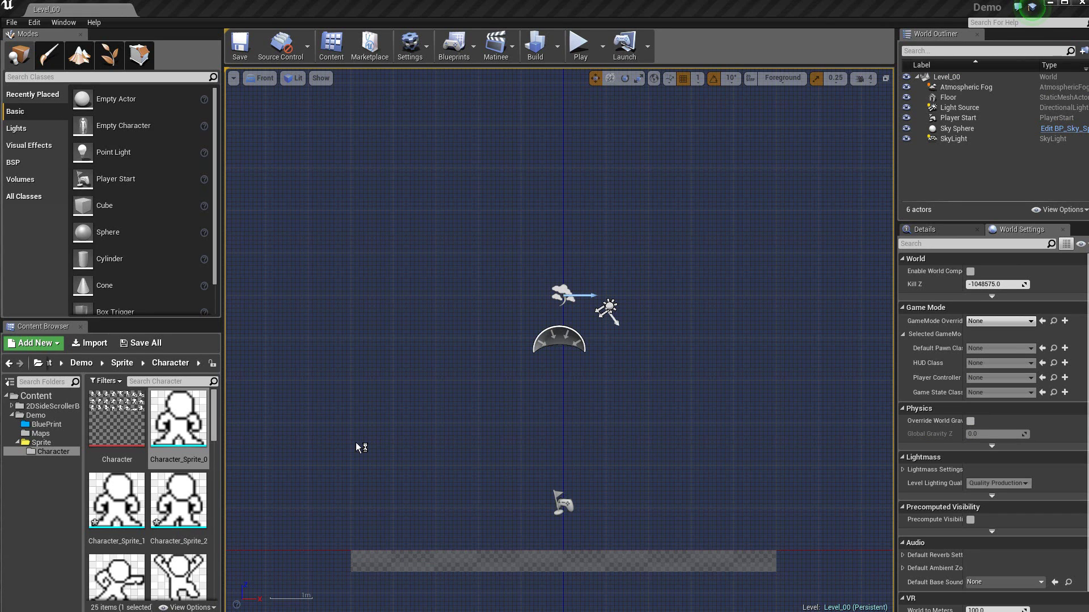
# - Select Character_Sprite_1 to Character_Sprite_23 and open them in Bulk Edit via Property Matrix
pyautogui.click(132, 505)
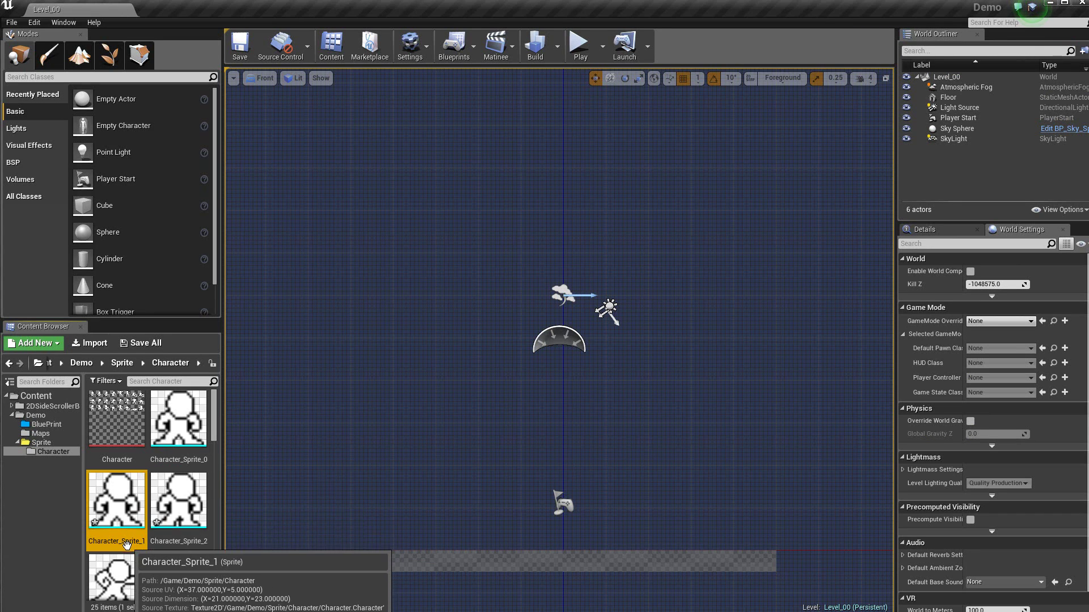
pyautogui.scroll(-7, 204, 555)
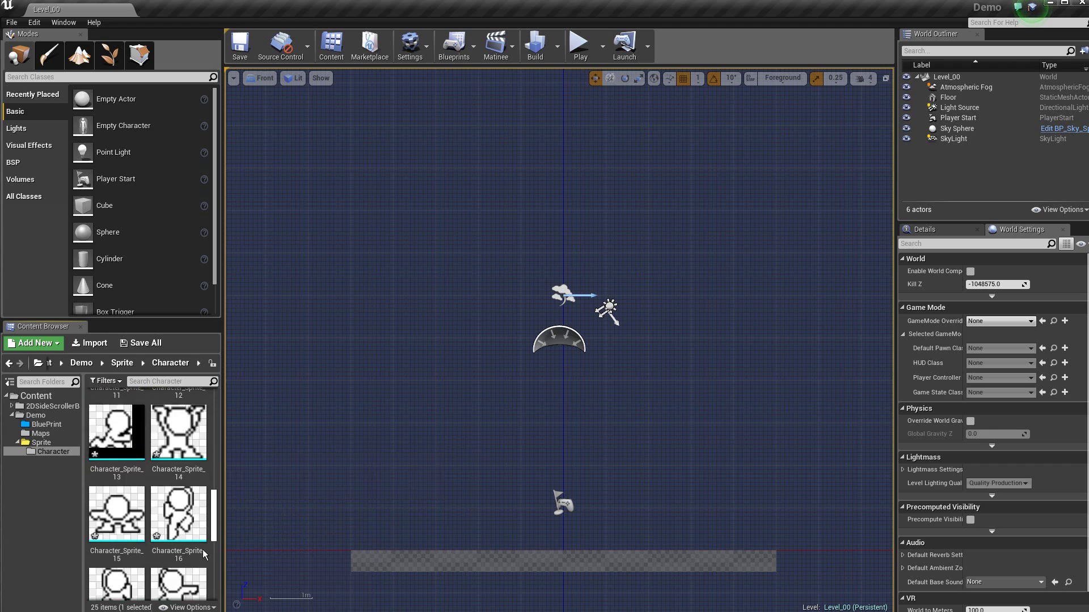
pyautogui.scroll(-4, 205, 555)
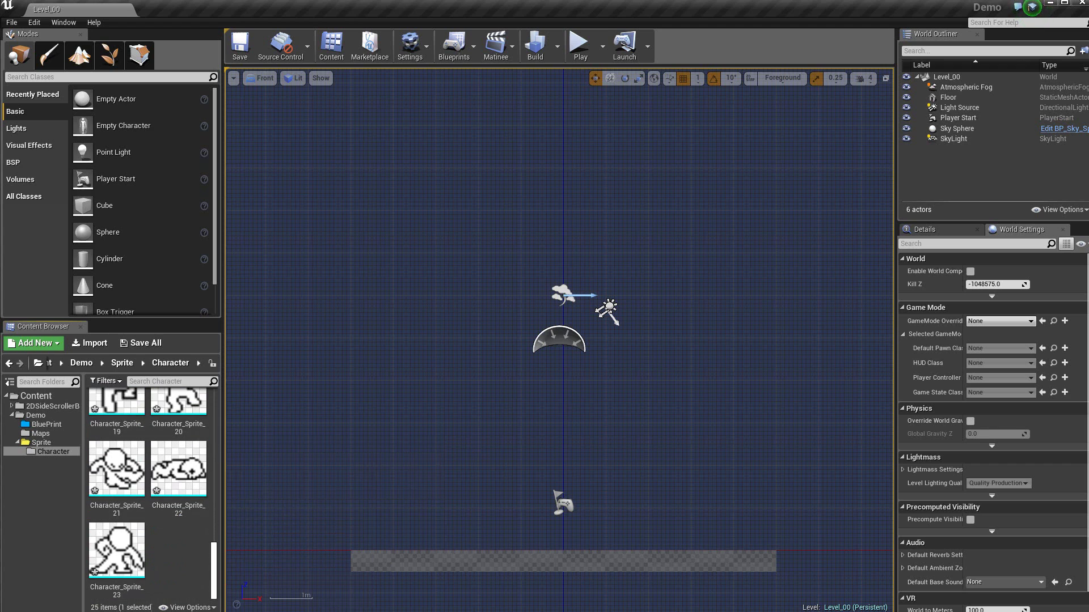
pyautogui.keyDown('shift'); pyautogui.click(139, 562); pyautogui.keyUp('shift')
pyautogui.rightClick(139, 561)
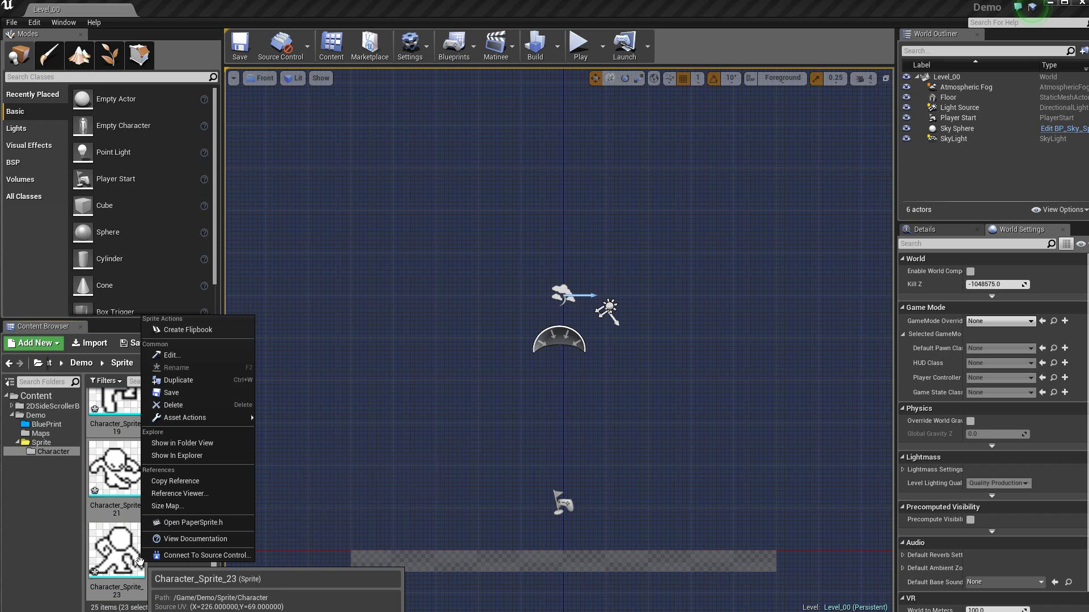
pyautogui.moveTo(196, 418)
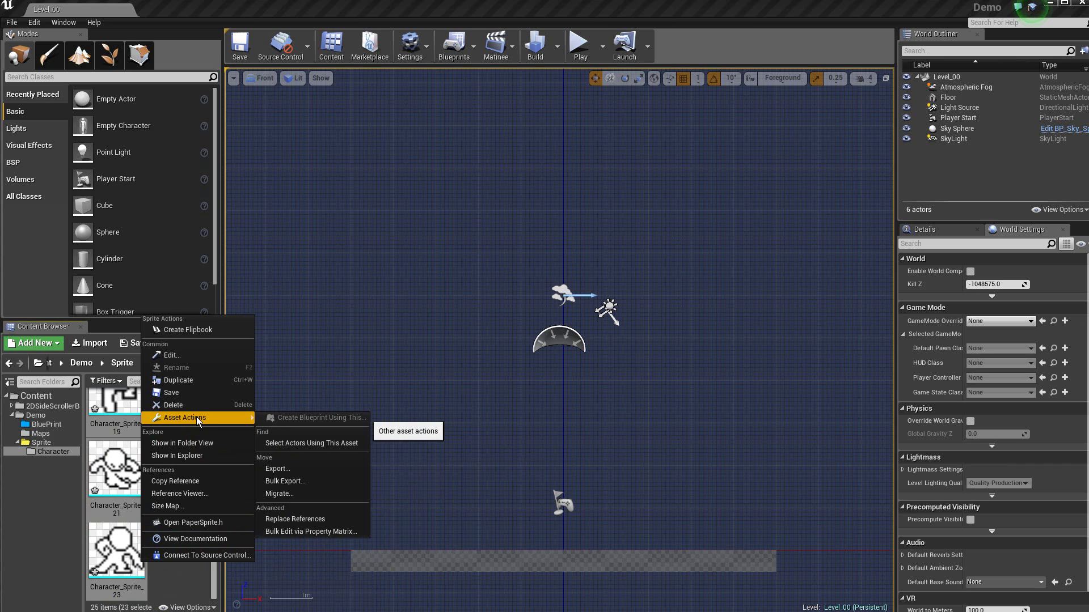
pyautogui.click(311, 533)
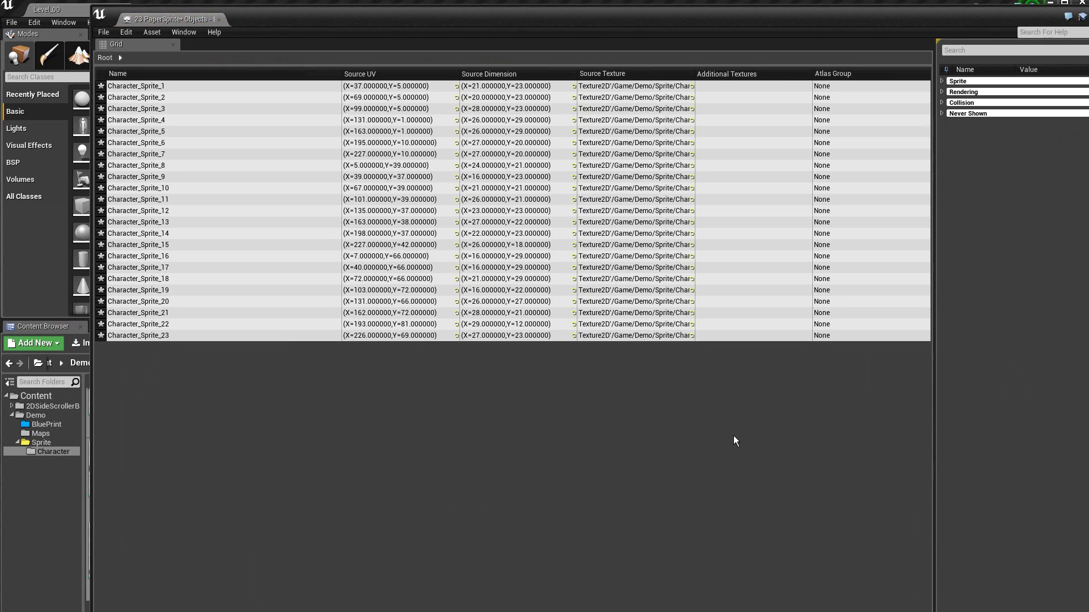
# - In the Property Matrix, set Pivot Mode to Bottom Center for all 23 sprites
pyautogui.click(942, 81)
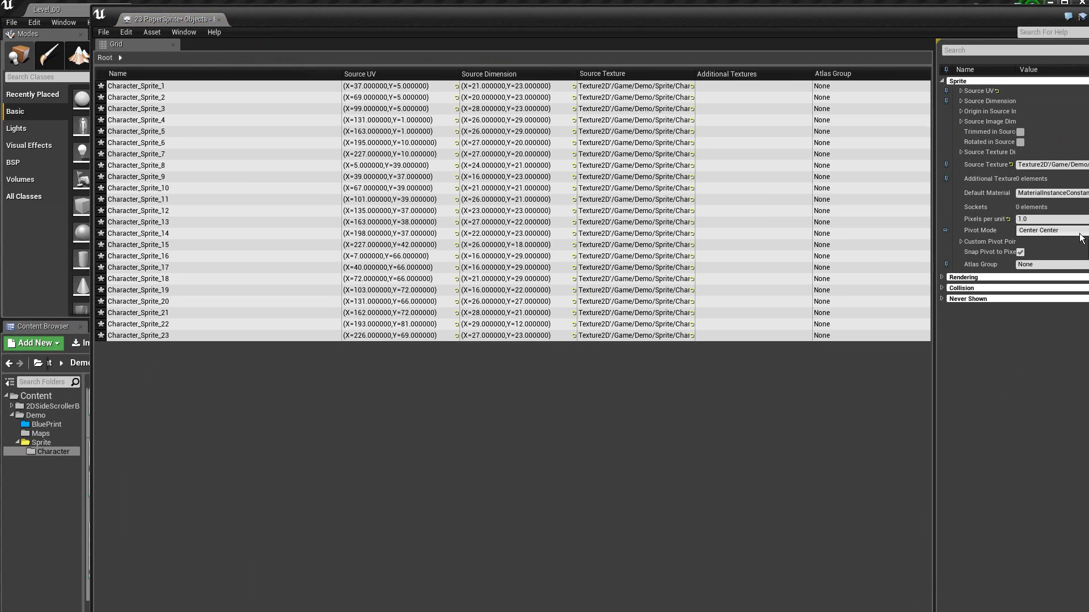
pyautogui.click(1079, 232)
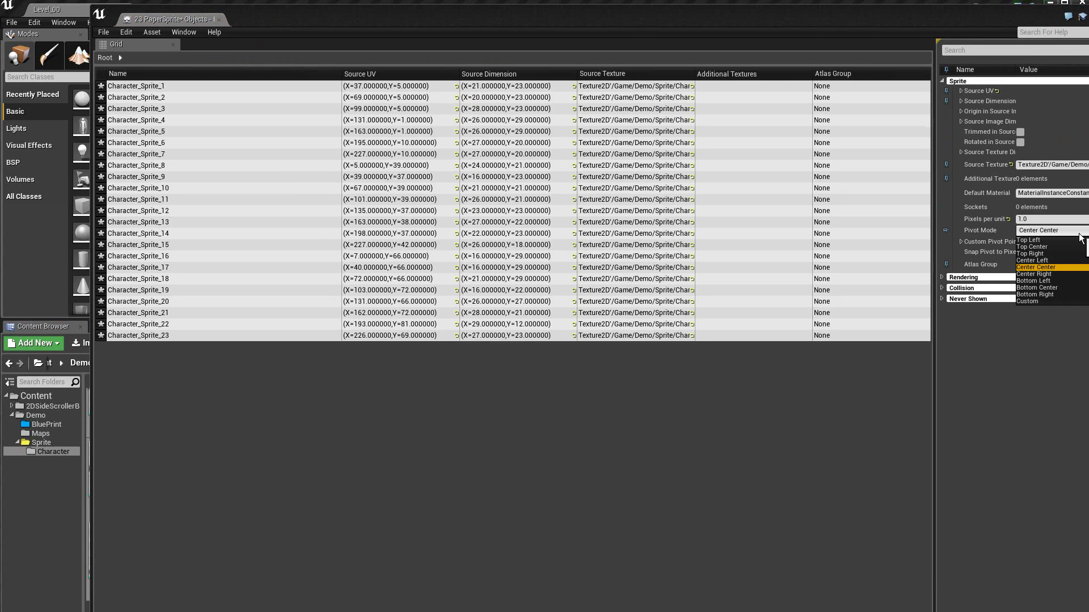
pyautogui.click(1062, 288)
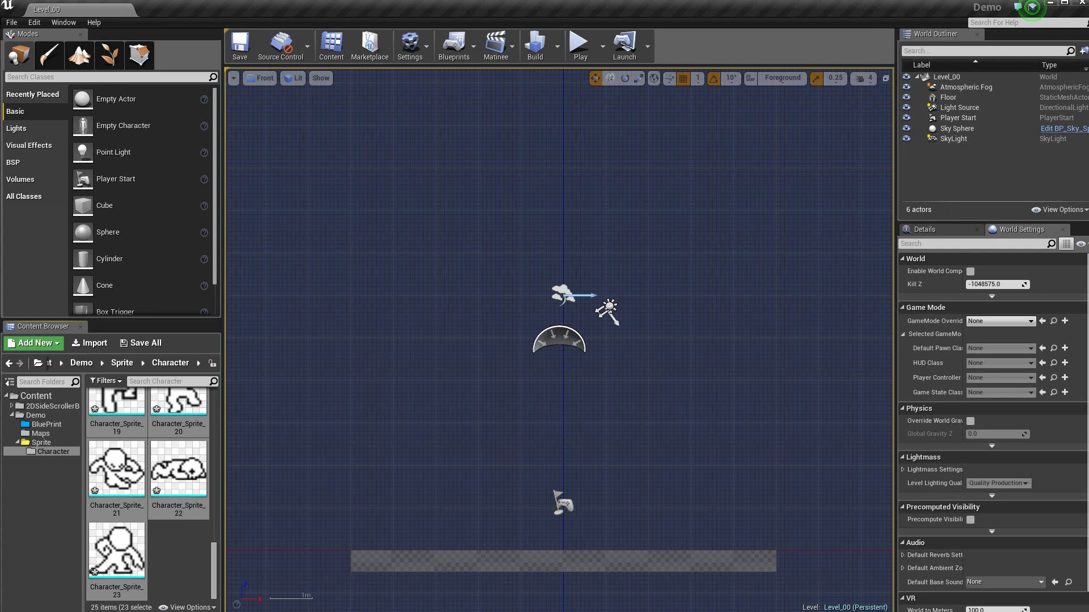
# - Save all modified Character sprites, then open Character_Sprite_23 to check its pivot
pyautogui.click(178, 468)
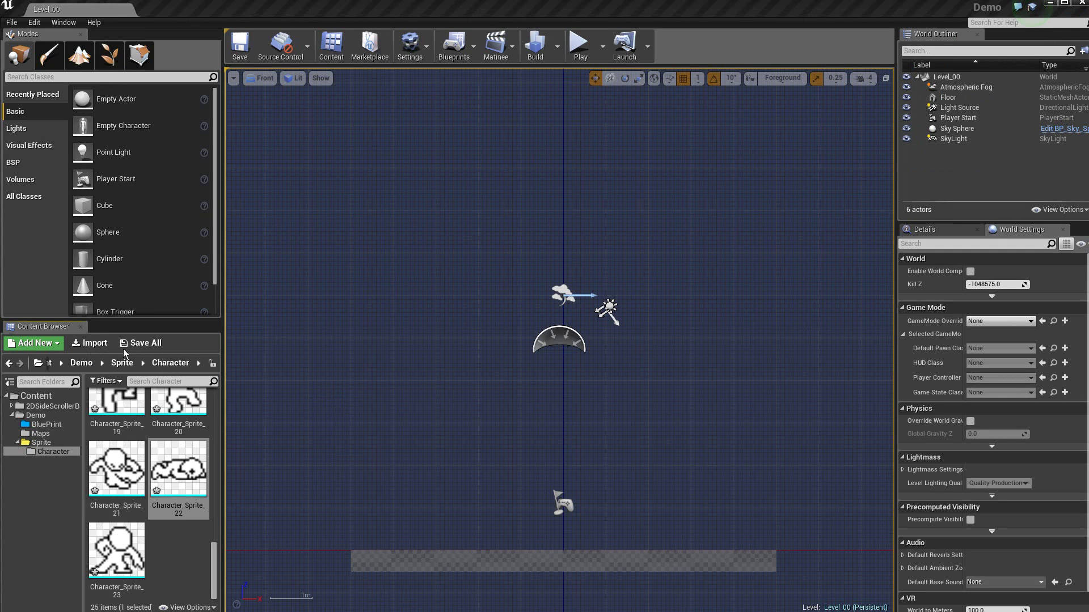
pyautogui.click(138, 344)
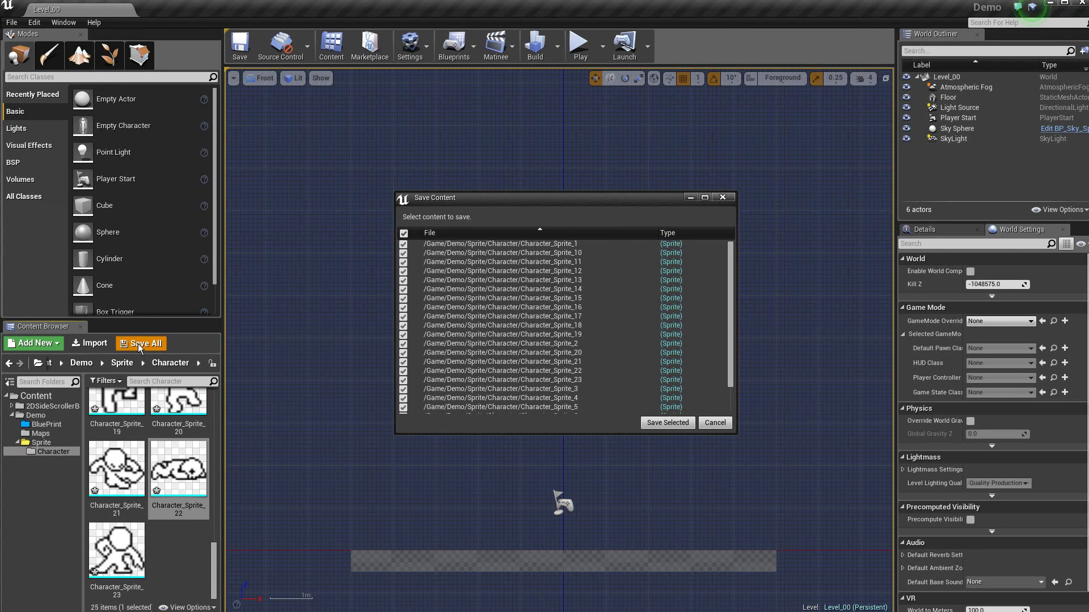
pyautogui.click(682, 424)
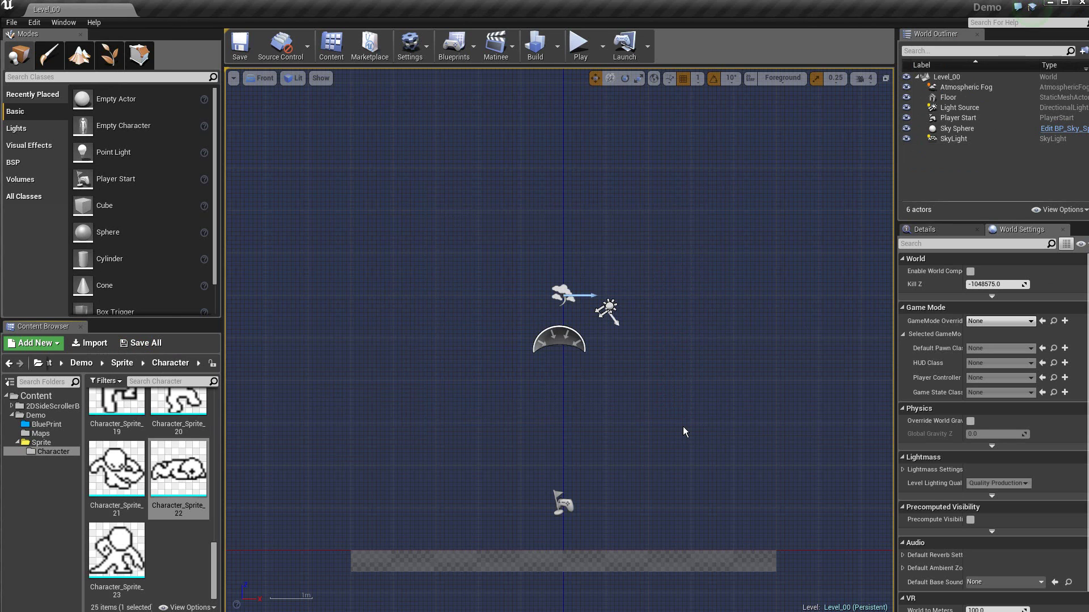
pyautogui.click(123, 558)
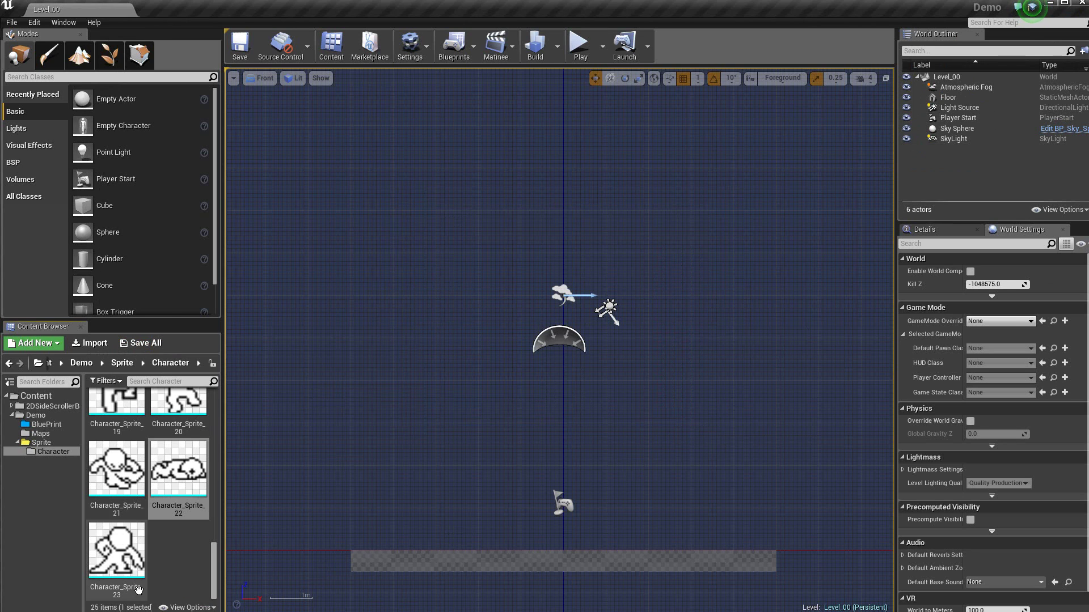
pyautogui.doubleClick(123, 557)
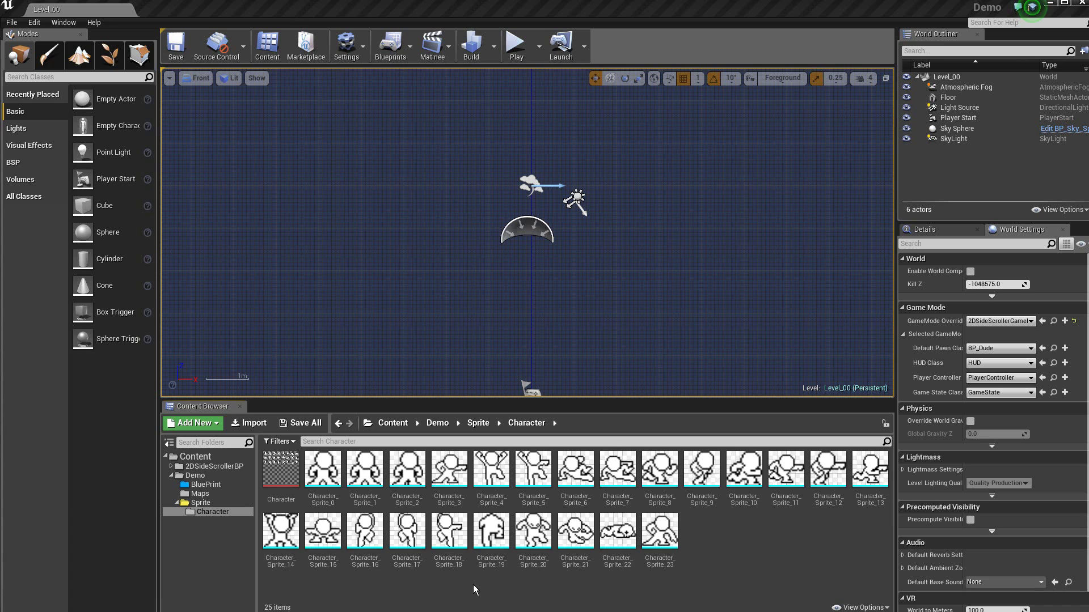
# - Create an A_Stance flipbook from Character_Sprite_0 through Character_Sprite_2 and open it for editing
pyautogui.click(329, 470)
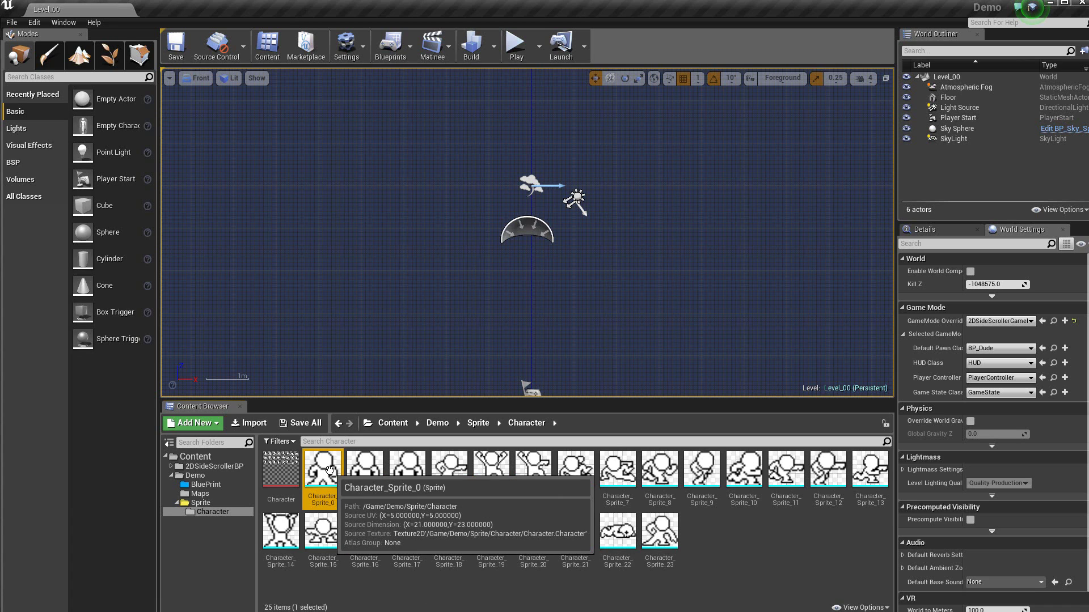
pyautogui.keyDown('shift'); pyautogui.click(407, 471); pyautogui.keyUp('shift')
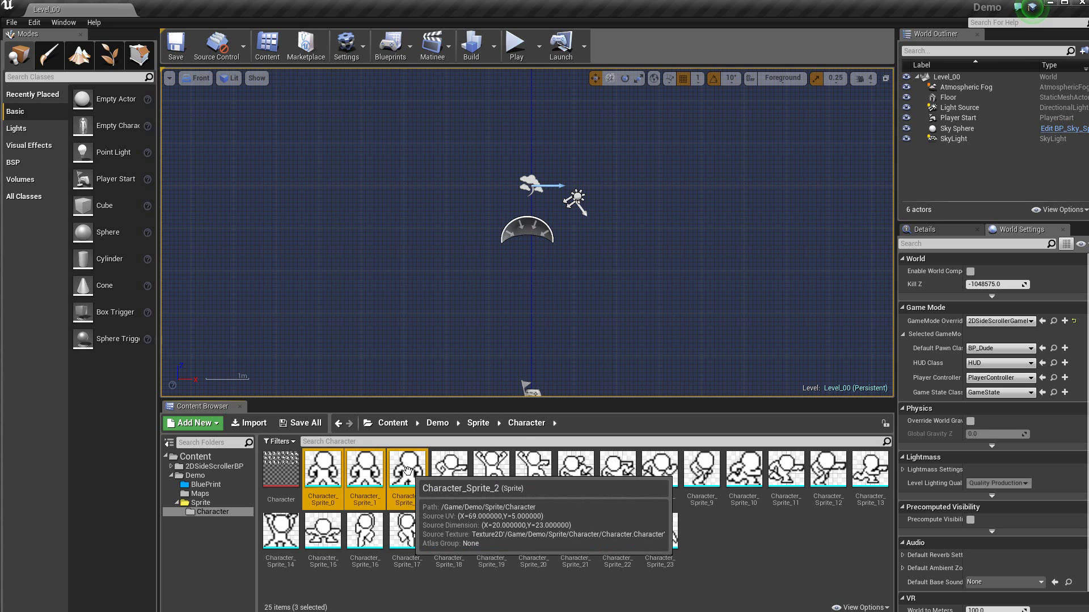
pyautogui.rightClick(407, 471)
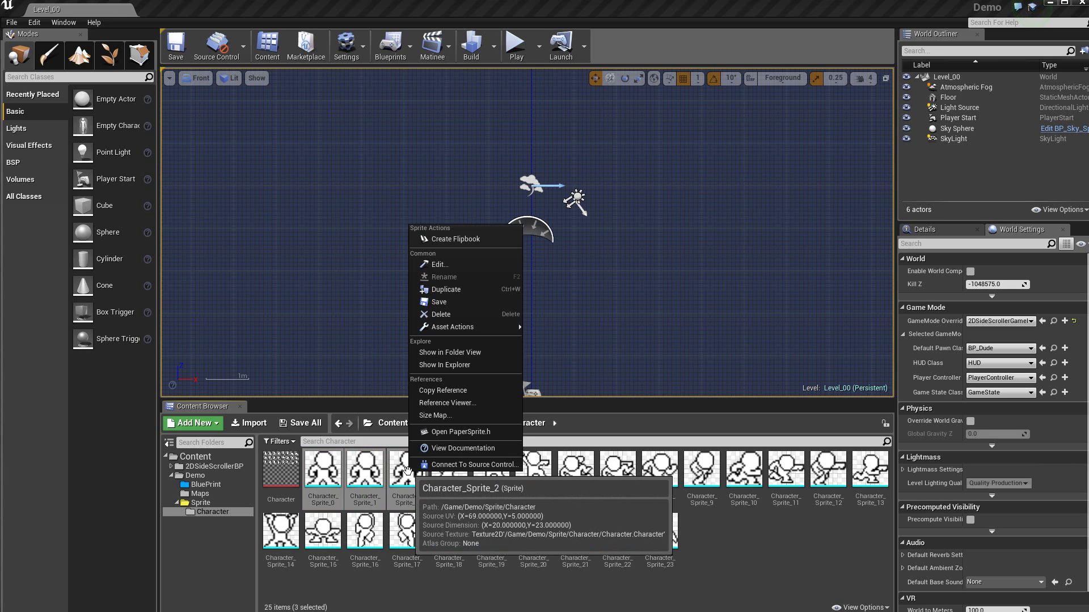
pyautogui.click(457, 239)
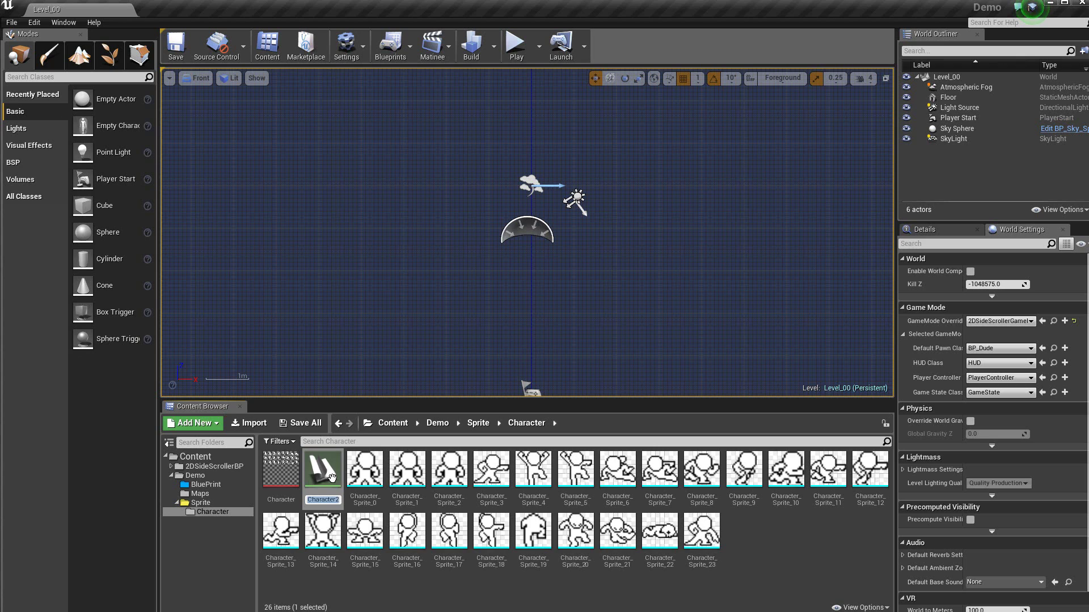
pyautogui.write('A_Stance')
pyautogui.press('Return')
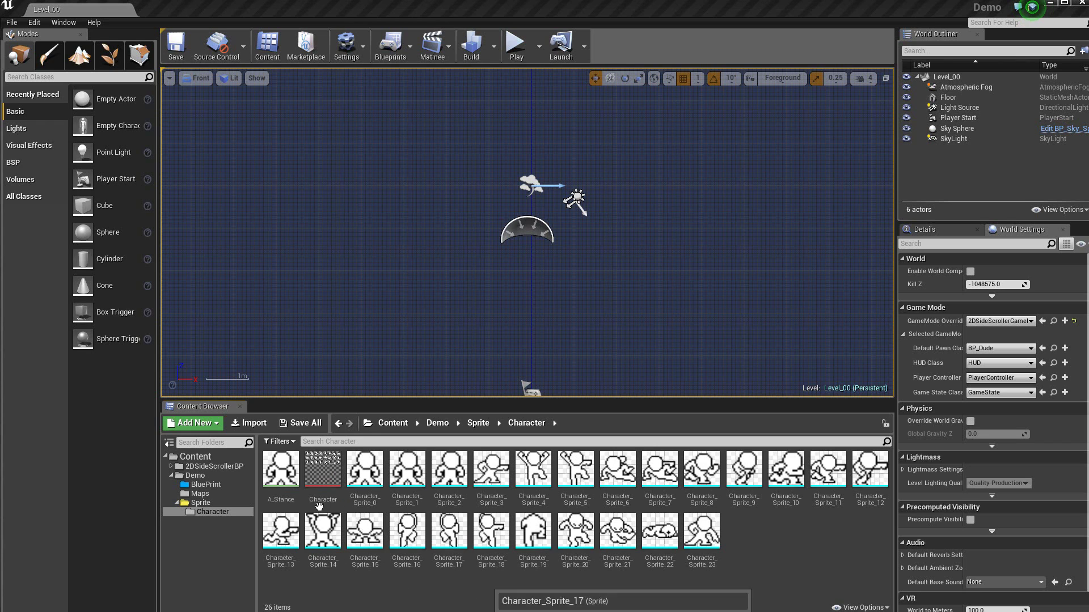
pyautogui.doubleClick(286, 467)
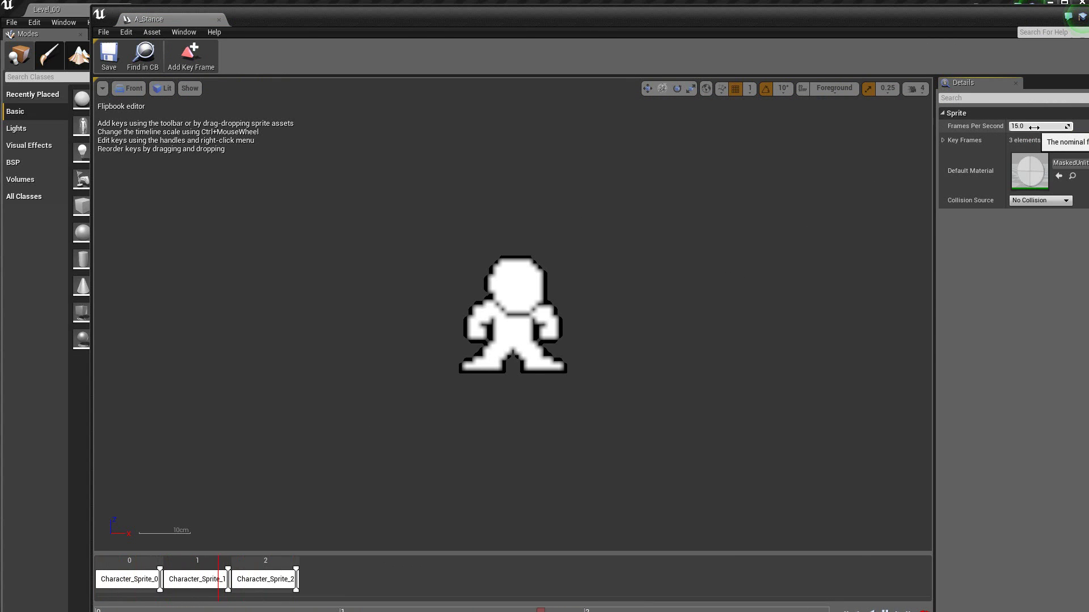
# - Stretch all three A_Stance key frames so each runs 4 frames
pyautogui.click(944, 141)
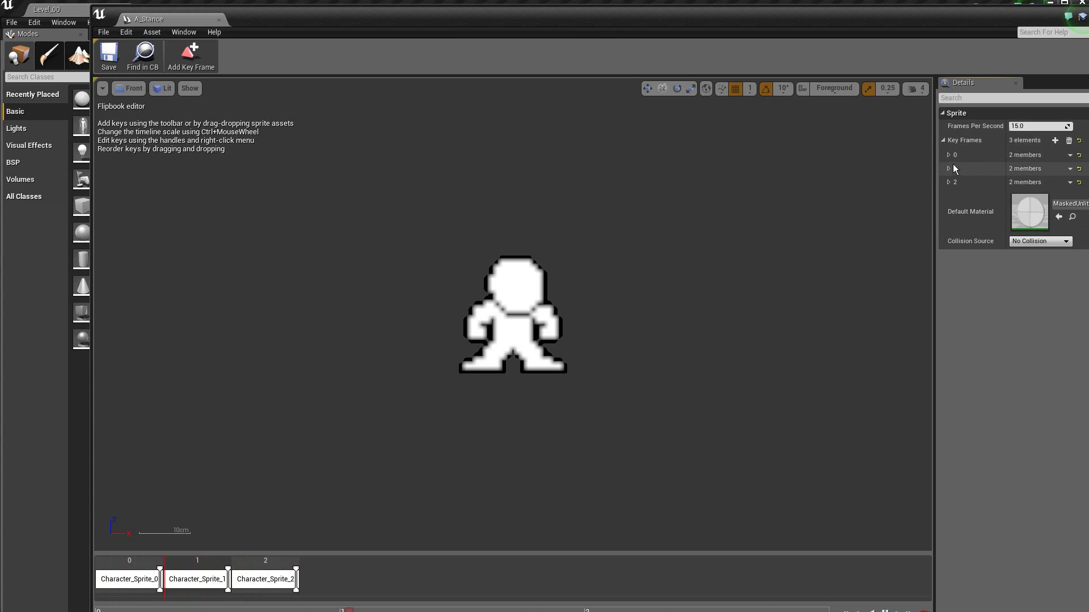
pyautogui.click(948, 156)
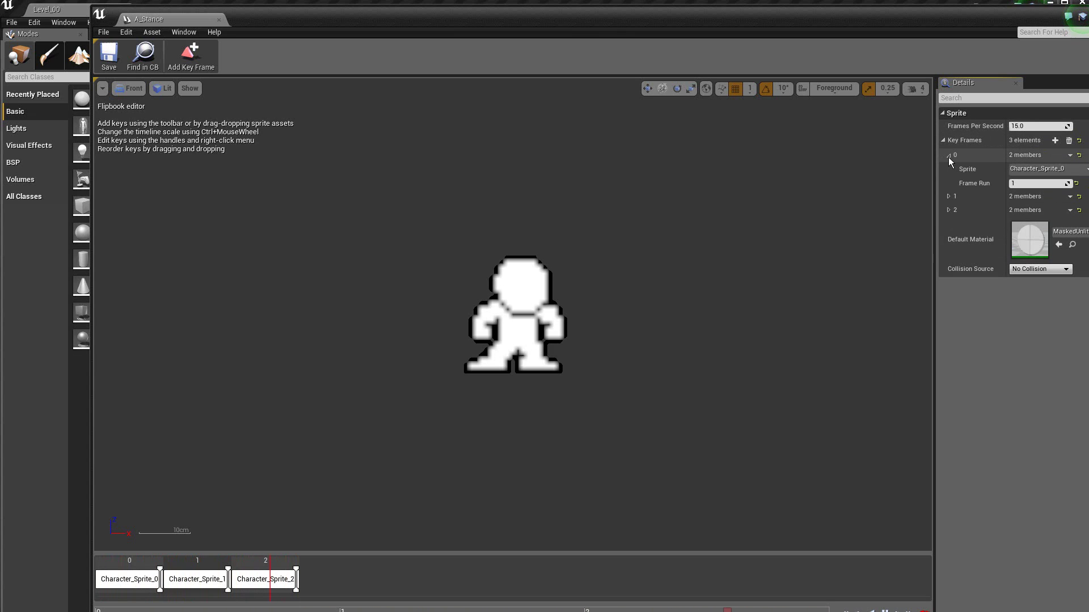
pyautogui.click(948, 197)
pyautogui.click(948, 238)
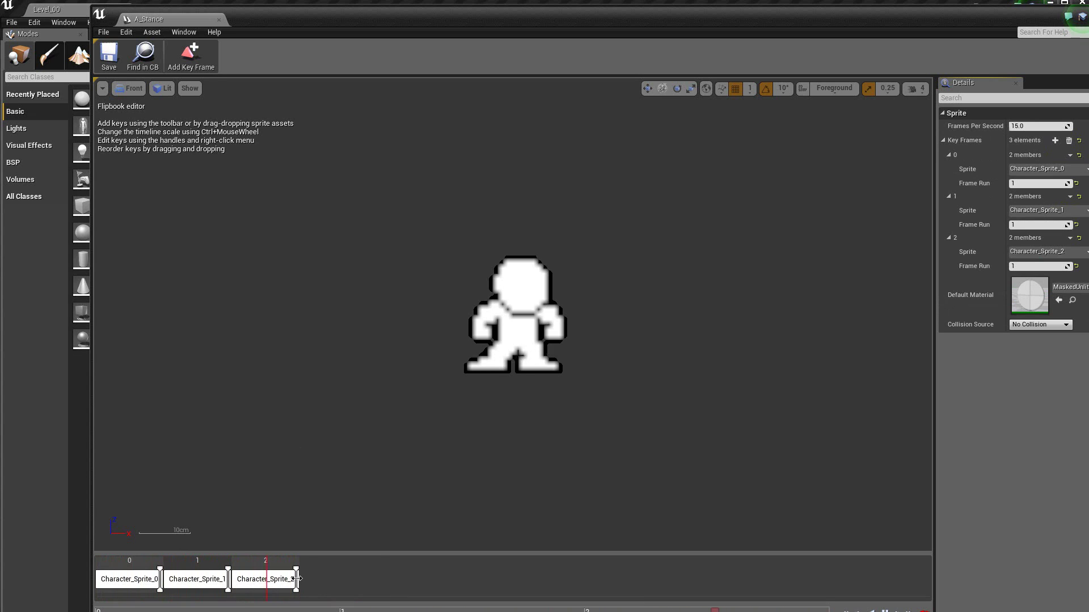
pyautogui.moveTo(296, 578); pyautogui.dragTo(500, 579)
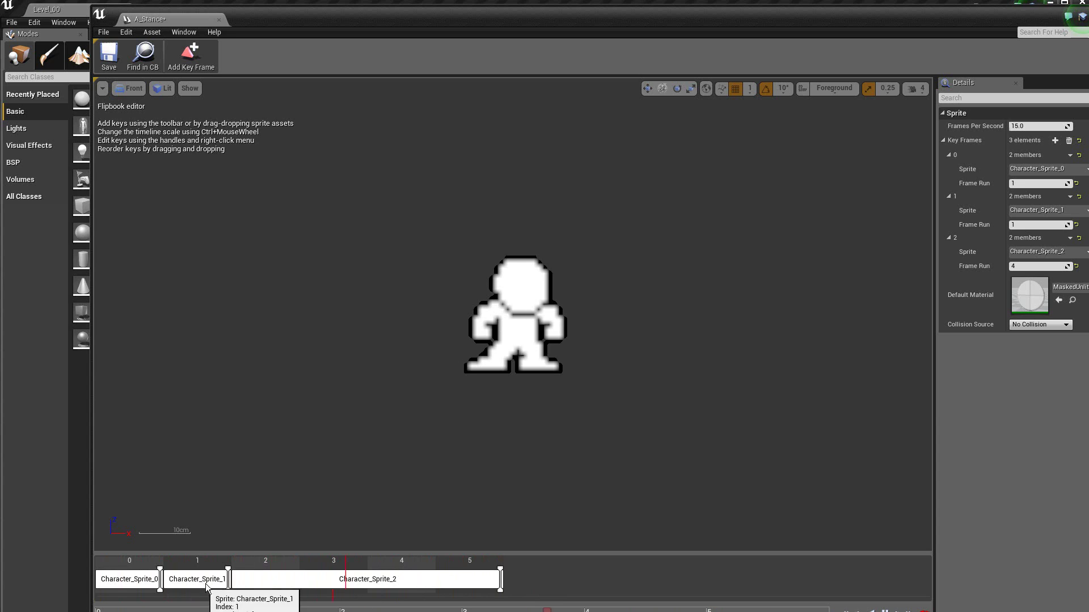
pyautogui.moveTo(227, 579); pyautogui.dragTo(432, 578)
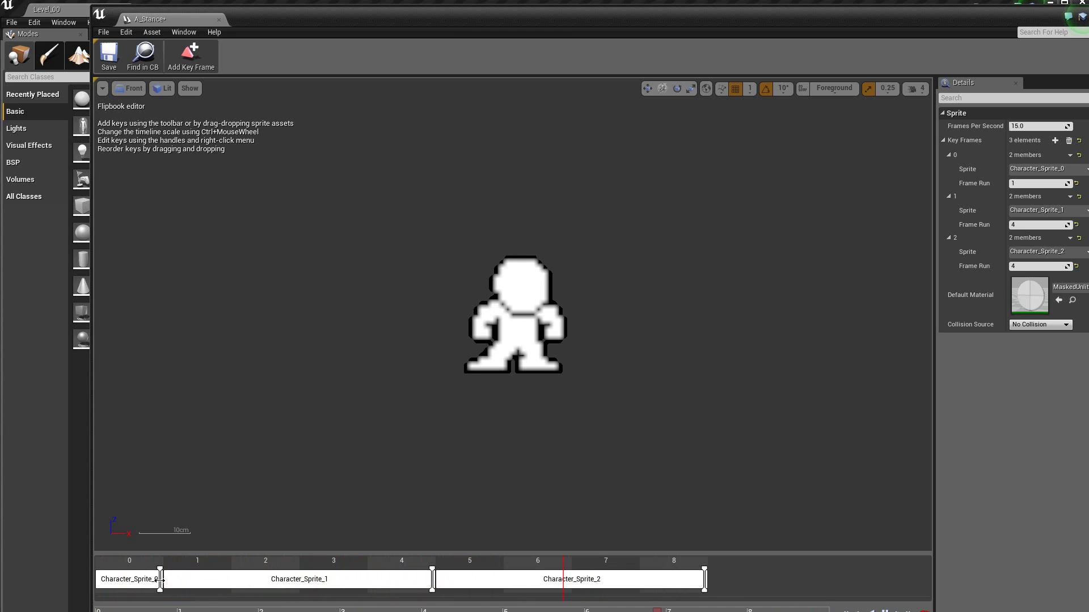
pyautogui.moveTo(160, 579); pyautogui.dragTo(364, 579)
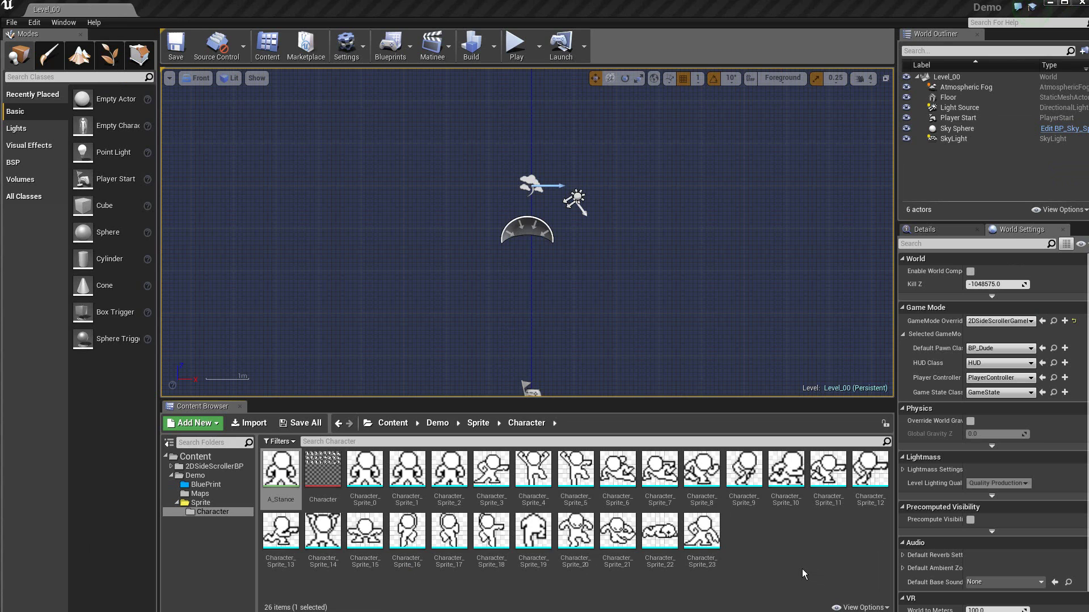
# - Create an A_jump flipbook from Character_Sprite_4 and open it docked in the main window
pyautogui.rightClick(546, 470)
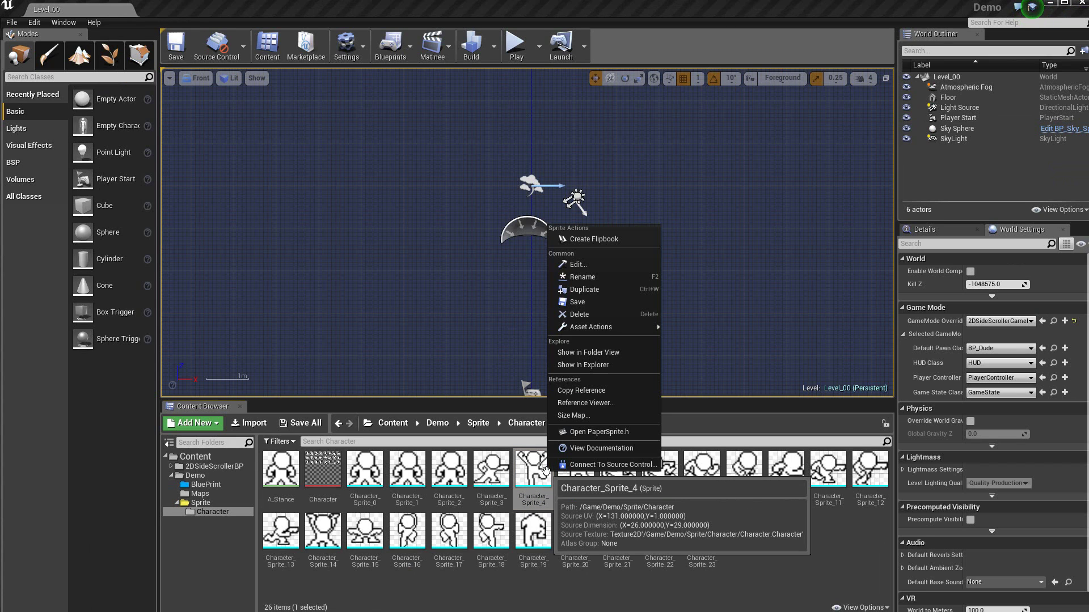
pyautogui.click(636, 240)
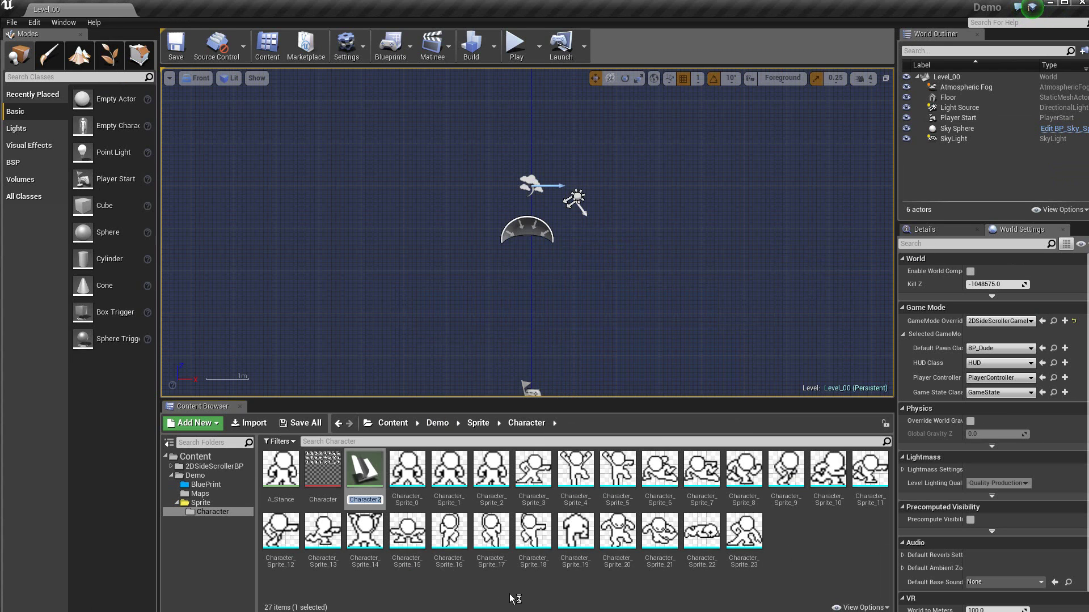
pyautogui.write('A')
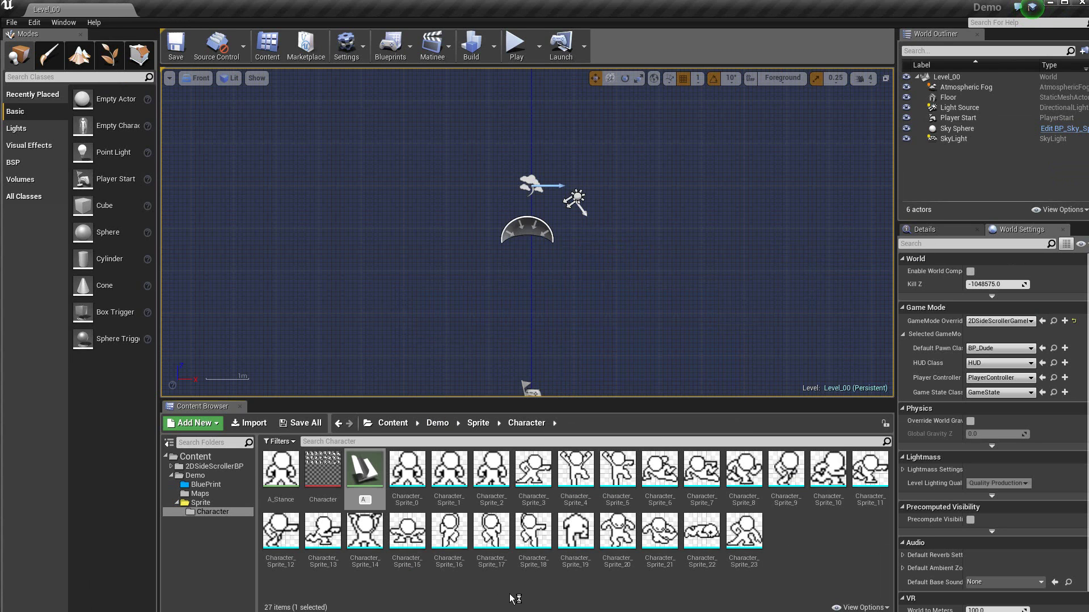
pyautogui.write('_ju')
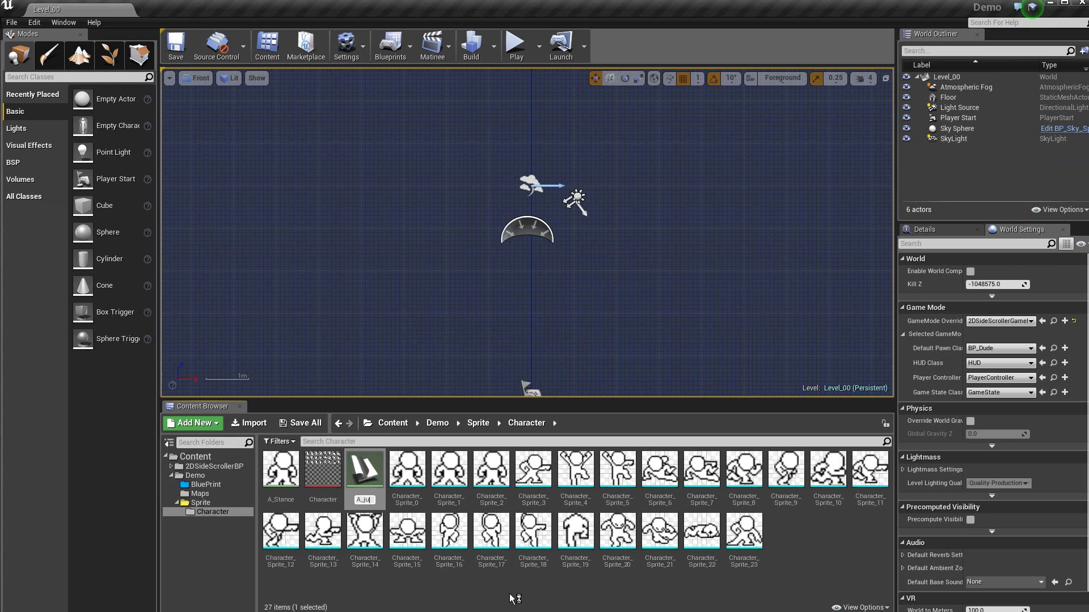
pyautogui.write('mp')
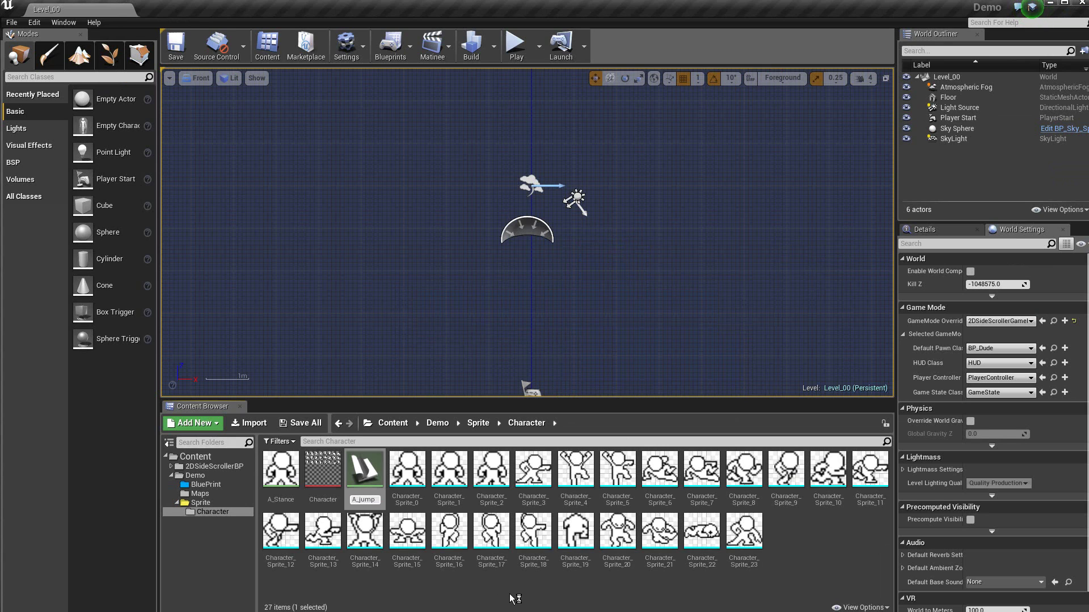
pyautogui.press('Return')
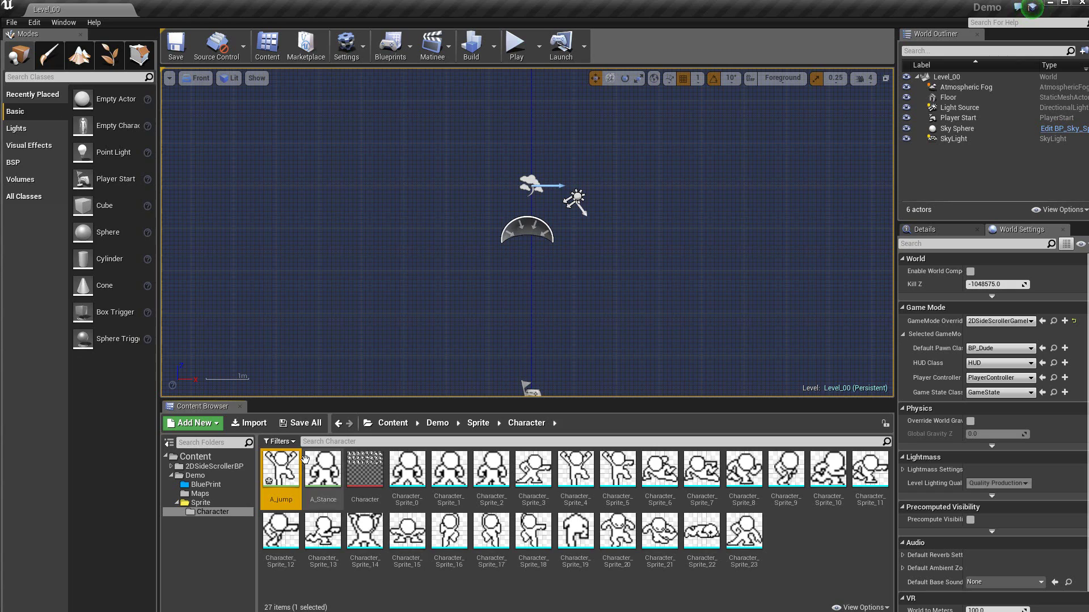
pyautogui.doubleClick(289, 462)
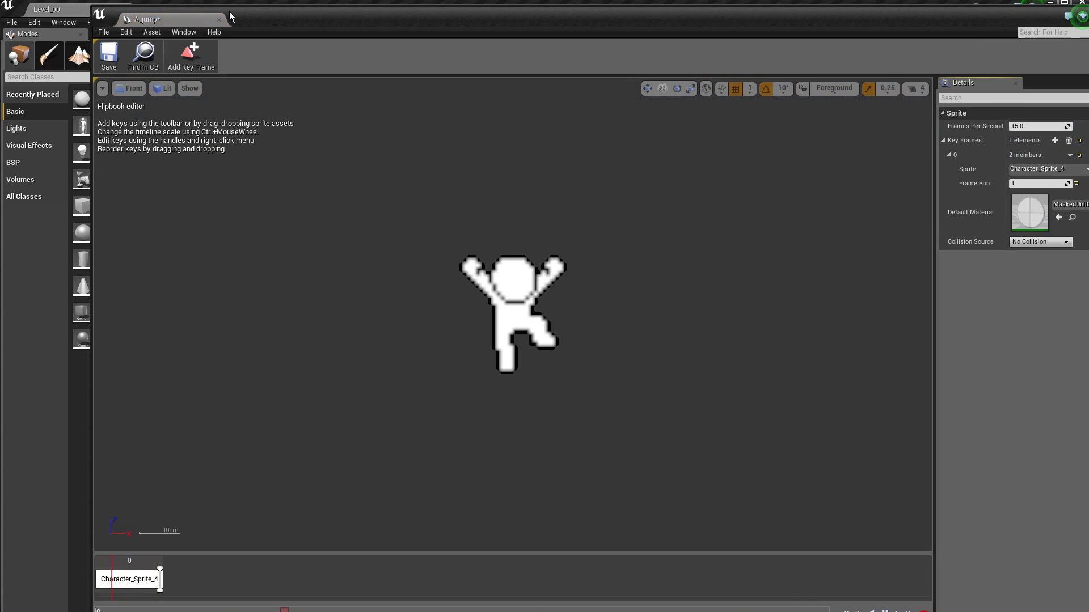
pyautogui.moveTo(166, 24); pyautogui.dragTo(246, 10)
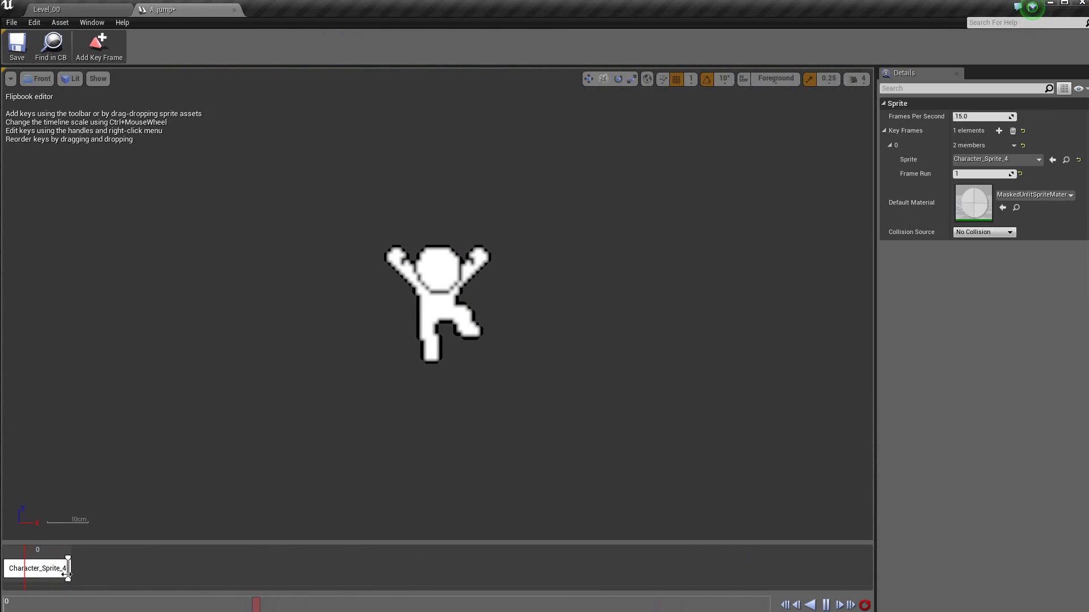
# - Hold the A_jump sprite for 4 frames, save, and return to Level_00
pyautogui.moveTo(68, 569); pyautogui.dragTo(273, 569)
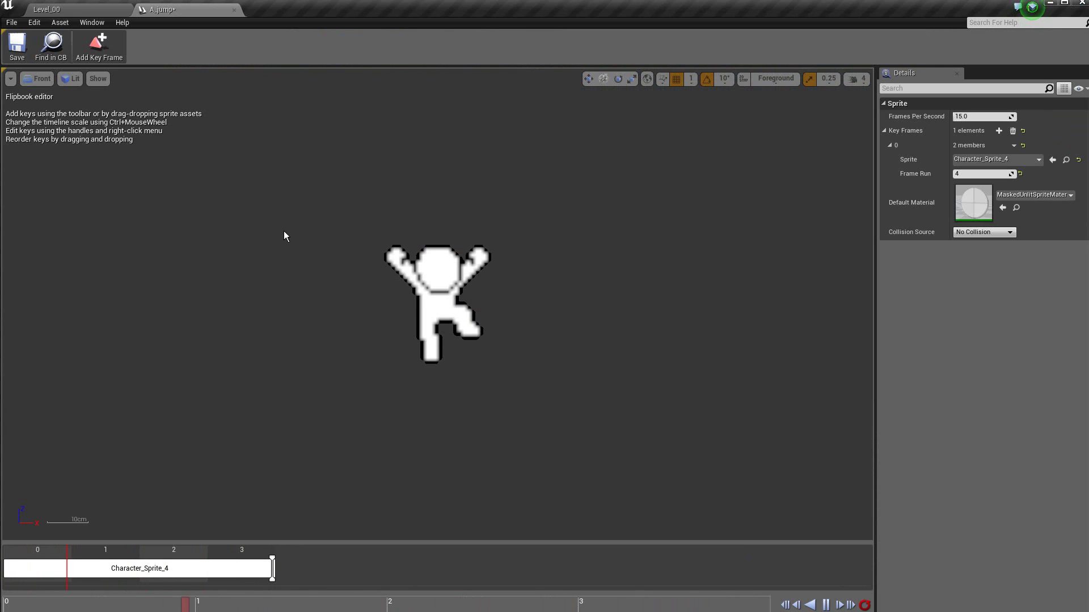
pyautogui.hotkey('ctrl', 's')
pyautogui.click(46, 9)
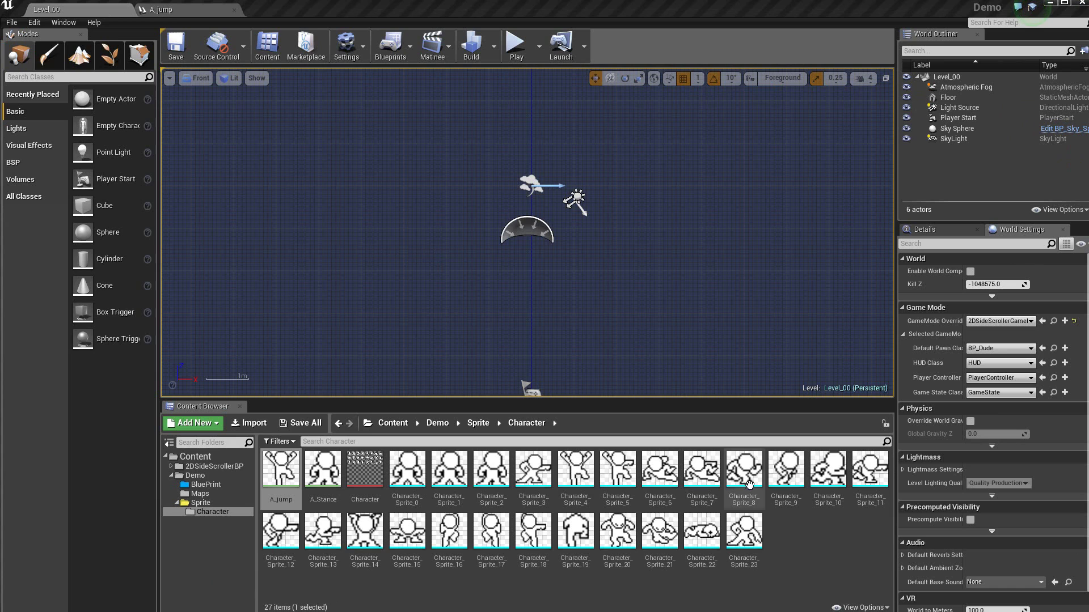
# - Create an A_run flipbook from Character_Sprite_8 through Character_Sprite_10 and open it
pyautogui.click(741, 463)
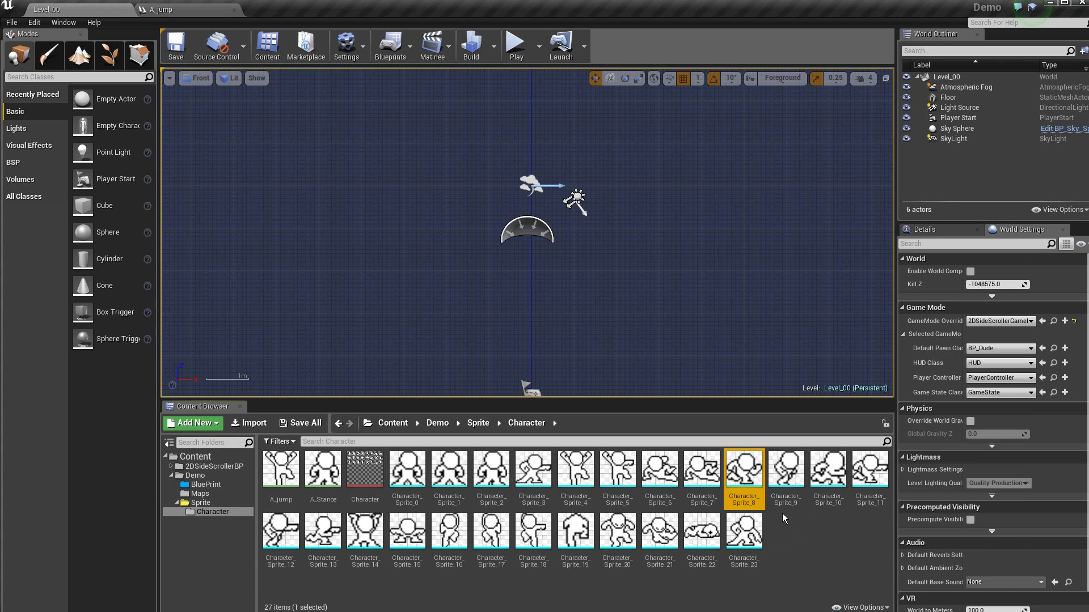
pyautogui.keyDown('shift'); pyautogui.click(824, 481); pyautogui.keyUp('shift')
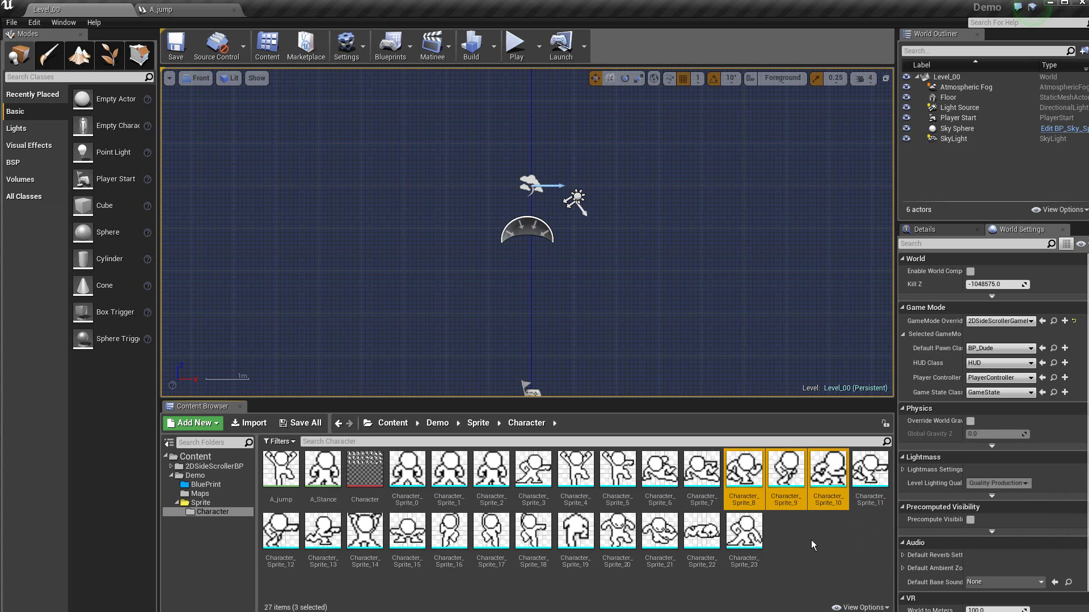
pyautogui.rightClick(795, 486)
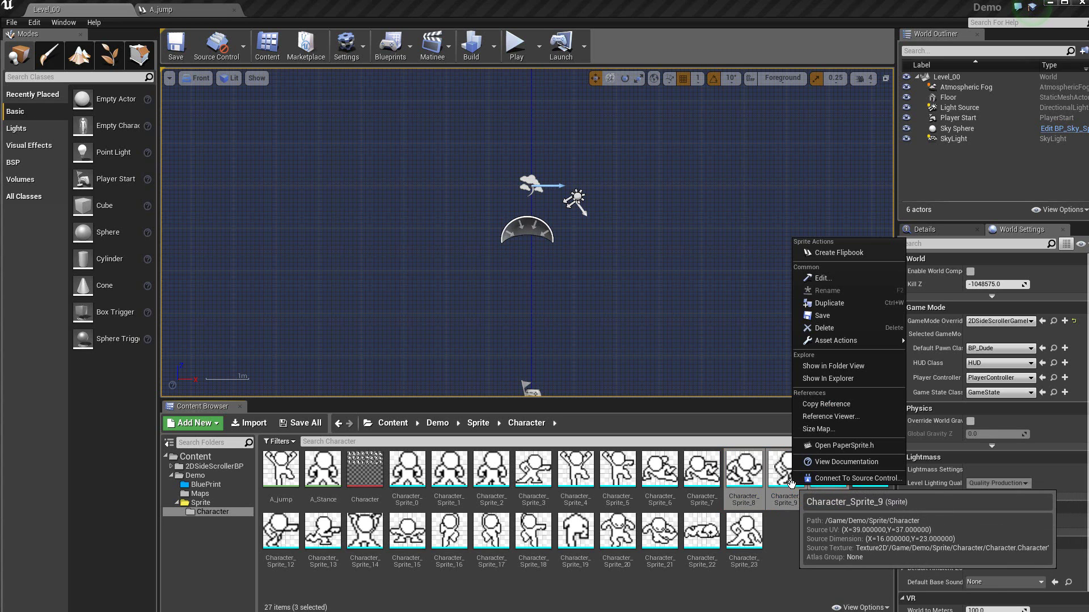
pyautogui.click(836, 254)
pyautogui.write('A_run')
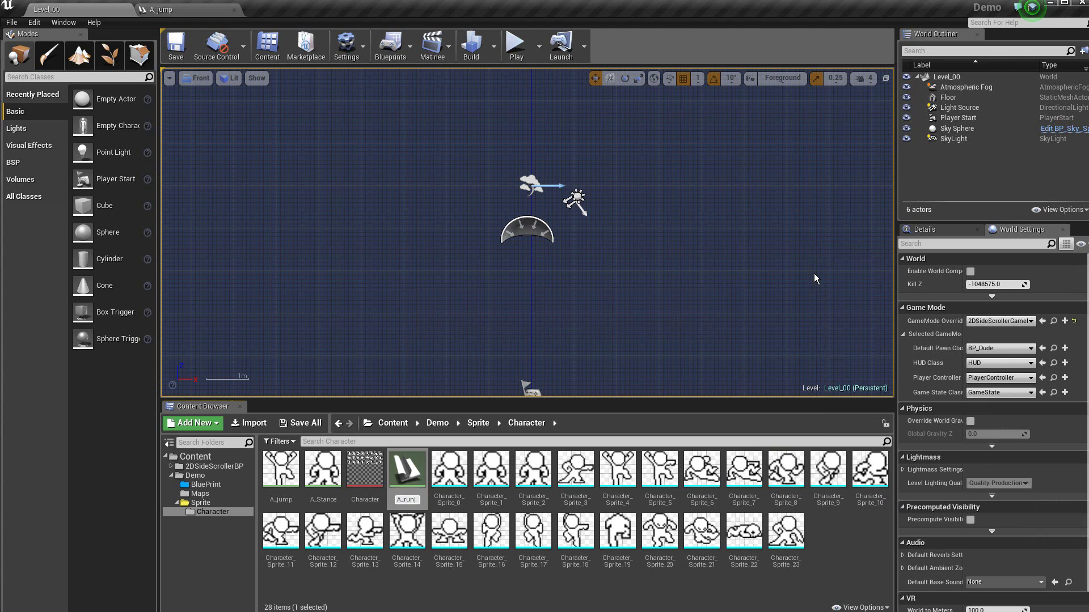
pyautogui.press('Return')
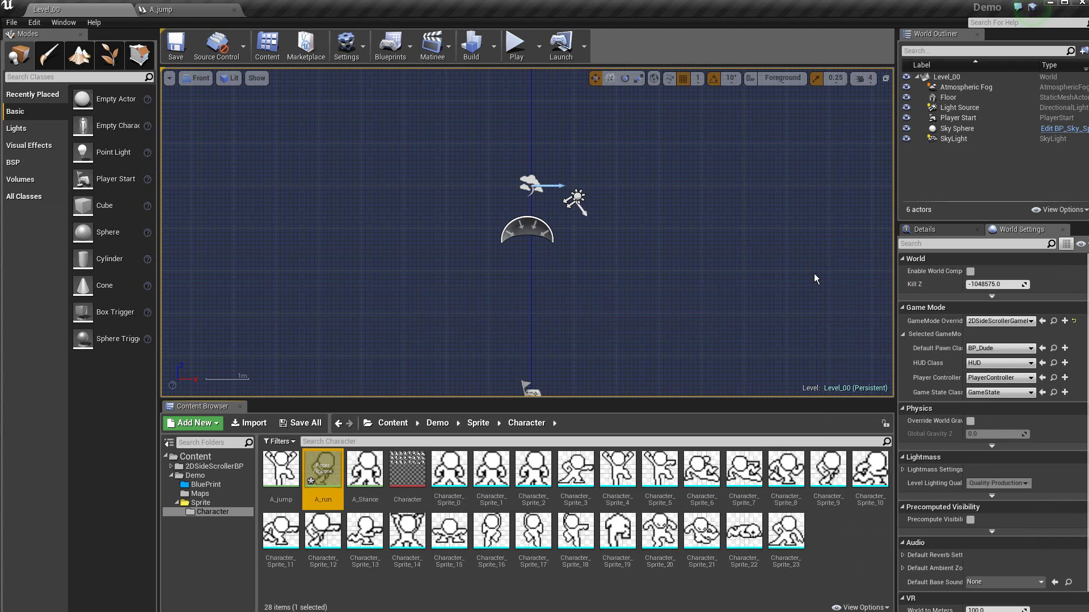
pyautogui.doubleClick(323, 470)
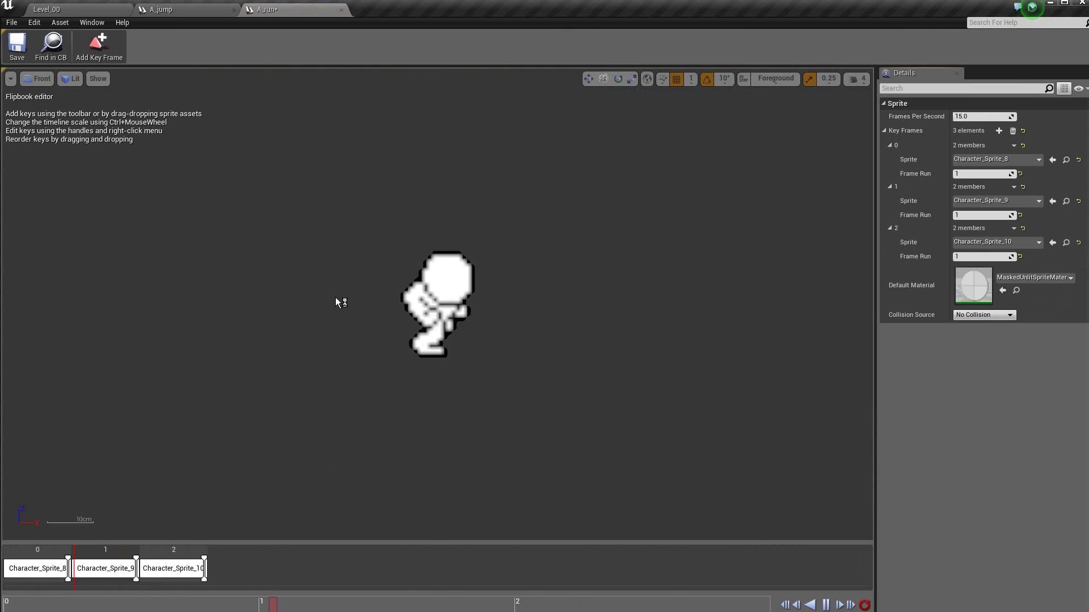
# - Lengthen each A_run key frame to 4 frames, save, and return to Level_00
pyautogui.scroll(1, 336, 361)
pyautogui.scroll(2, 337, 361)
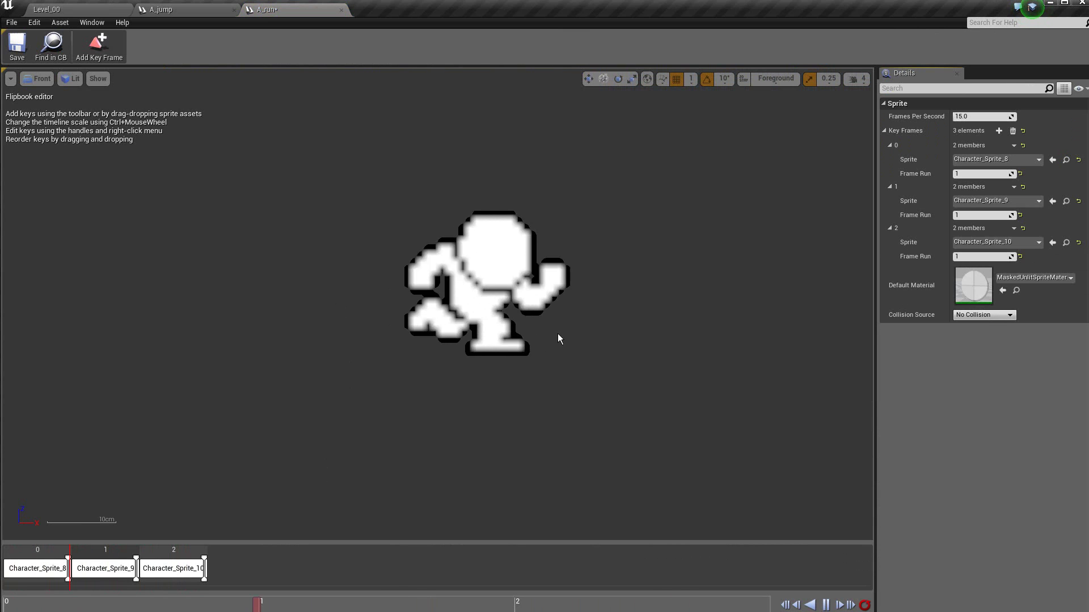
pyautogui.moveTo(592, 362); pyautogui.dragTo(547, 390, button='right')
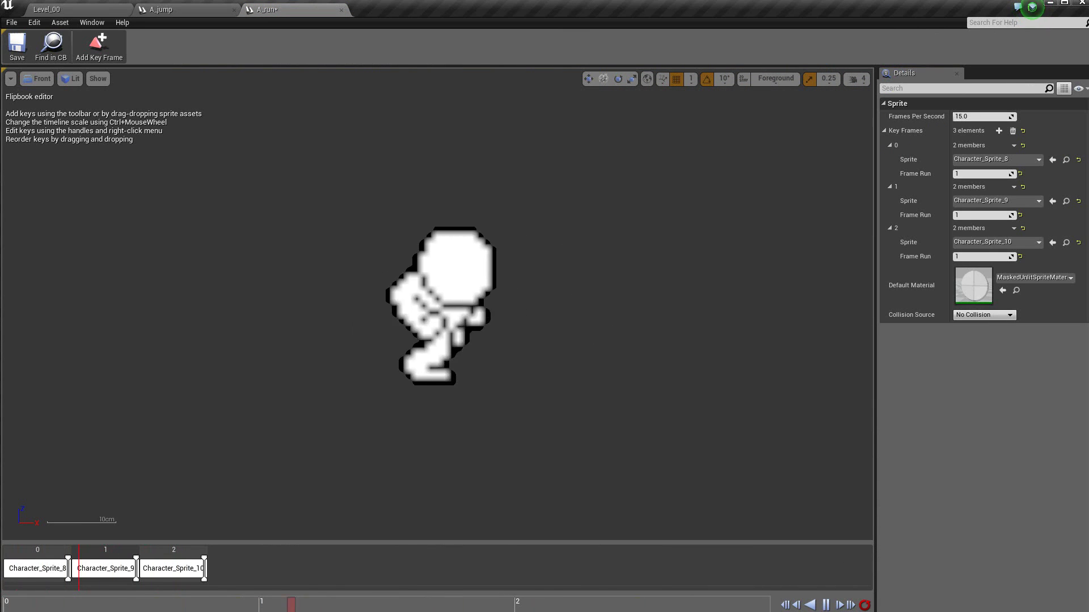
pyautogui.moveTo(206, 569); pyautogui.dragTo(408, 569)
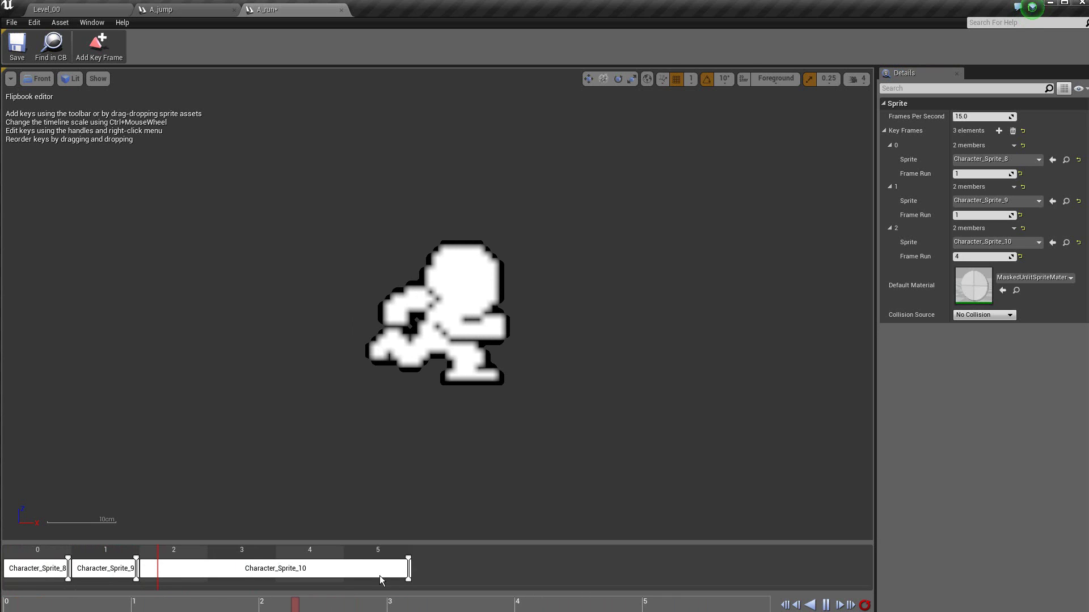
pyautogui.moveTo(136, 569); pyautogui.dragTo(340, 569)
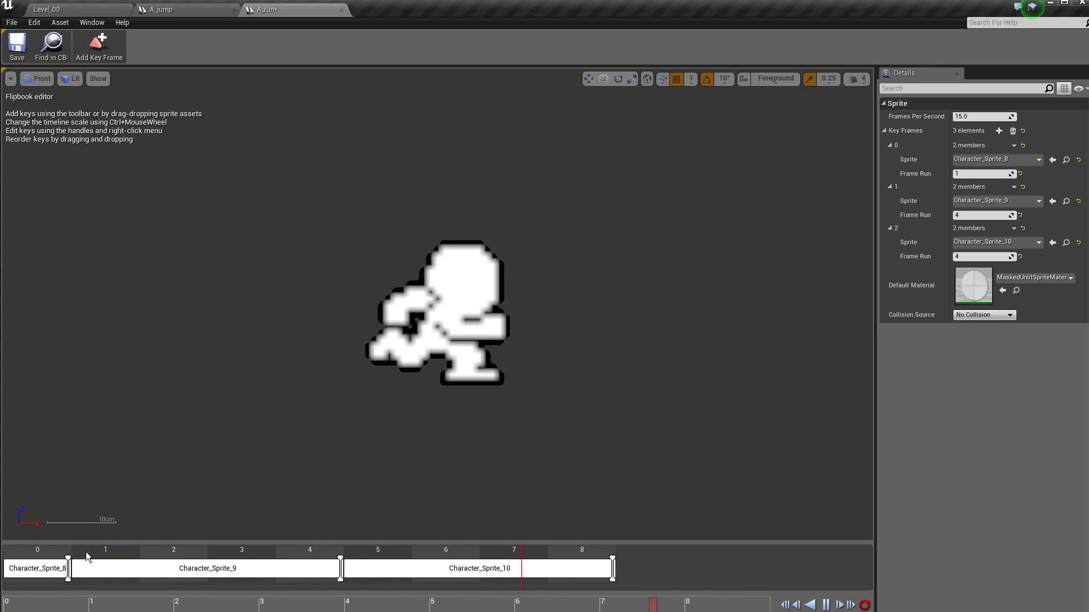
pyautogui.moveTo(68, 569); pyautogui.dragTo(272, 569)
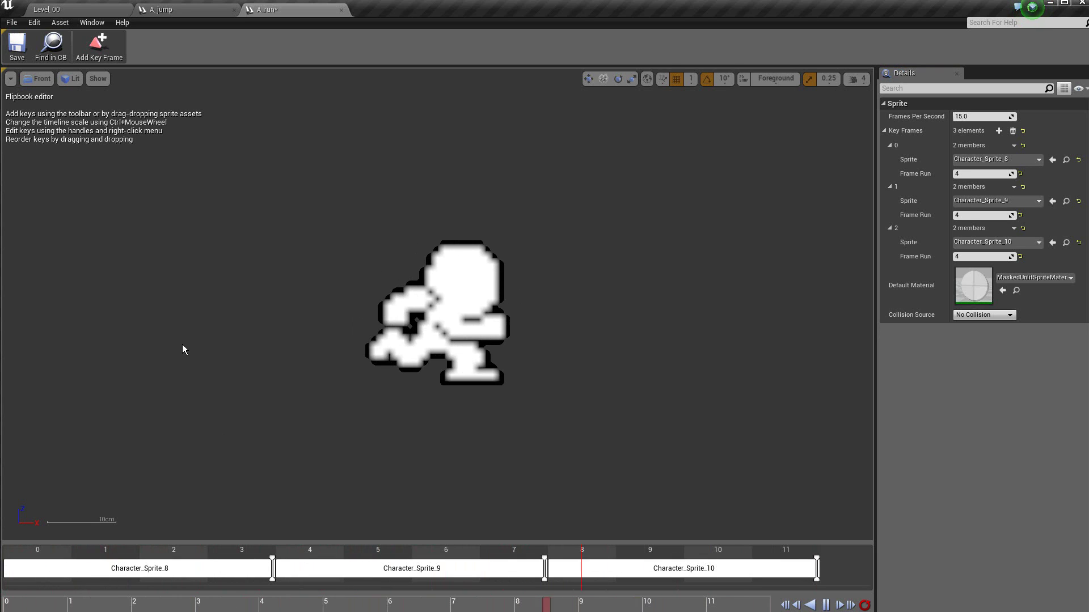
pyautogui.click(25, 55)
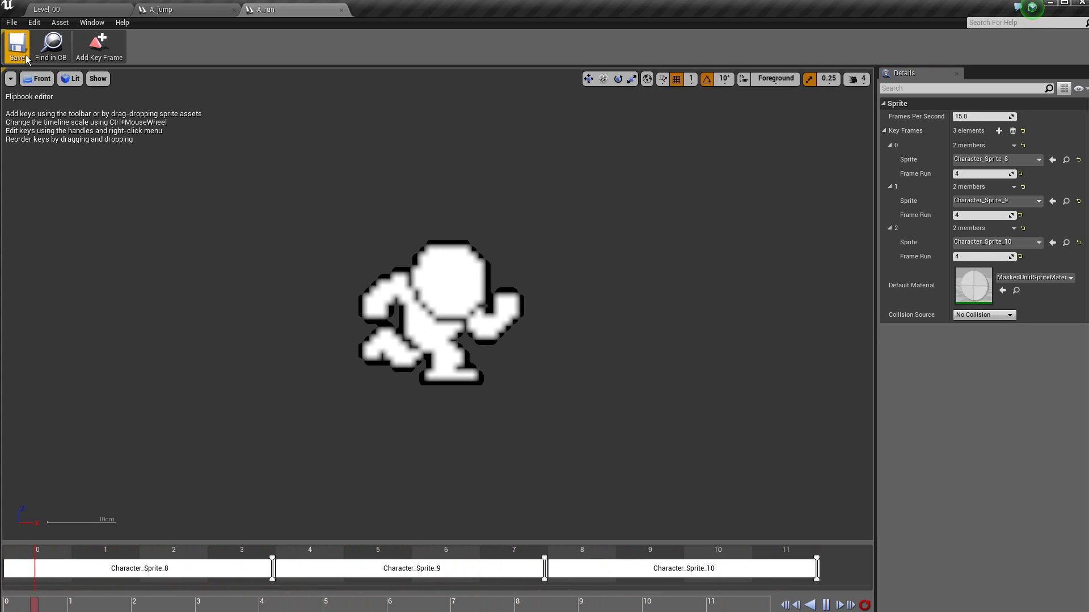
pyautogui.click(80, 9)
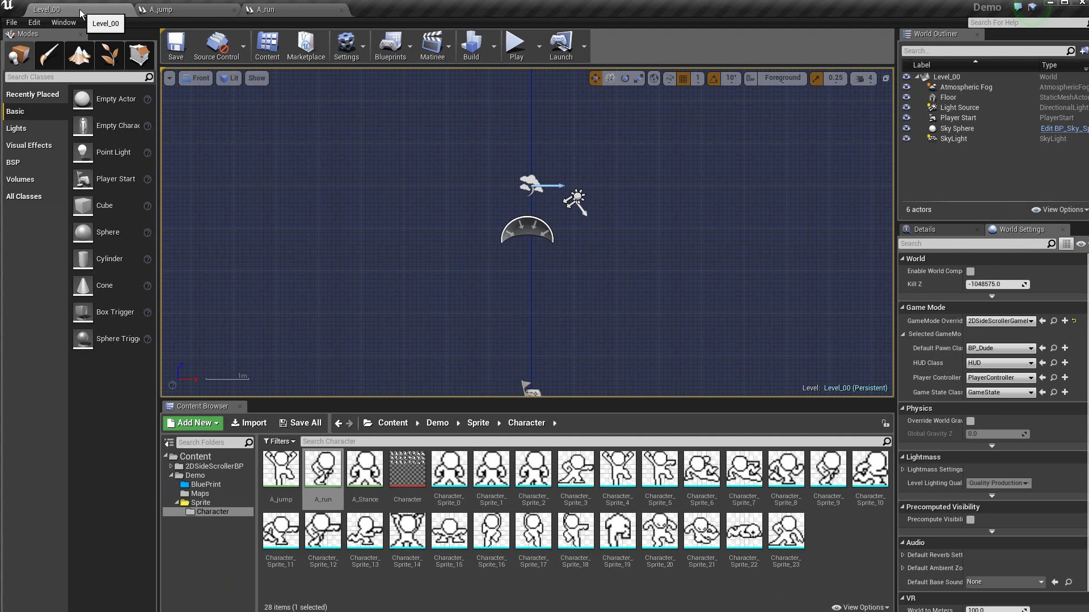
# - Save the unsaved Character2 asset with Save All, then start a Play session of Level_00
pyautogui.click(300, 423)
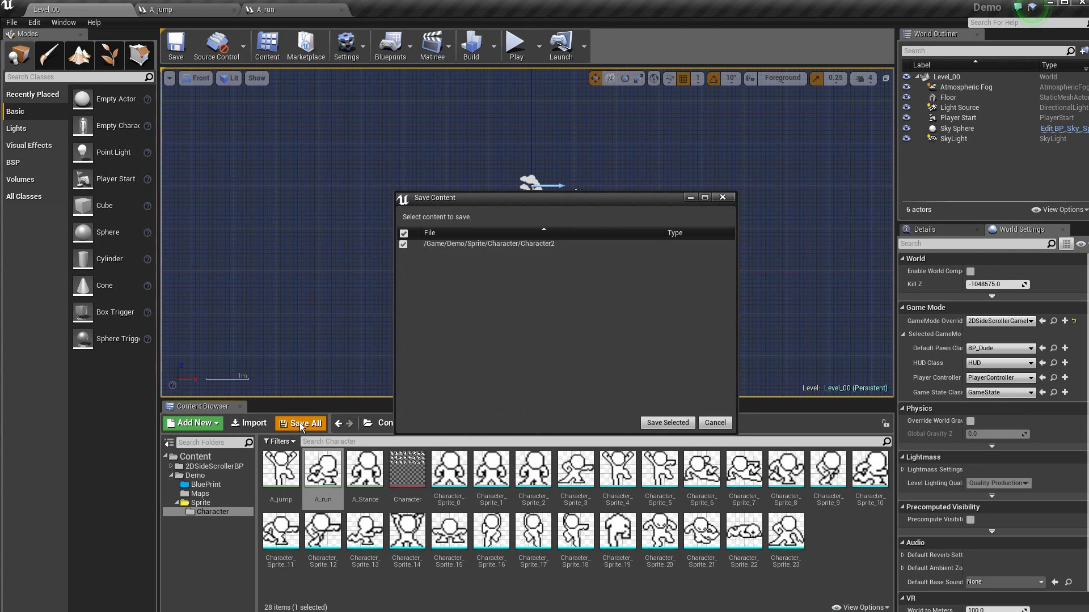
pyautogui.click(653, 427)
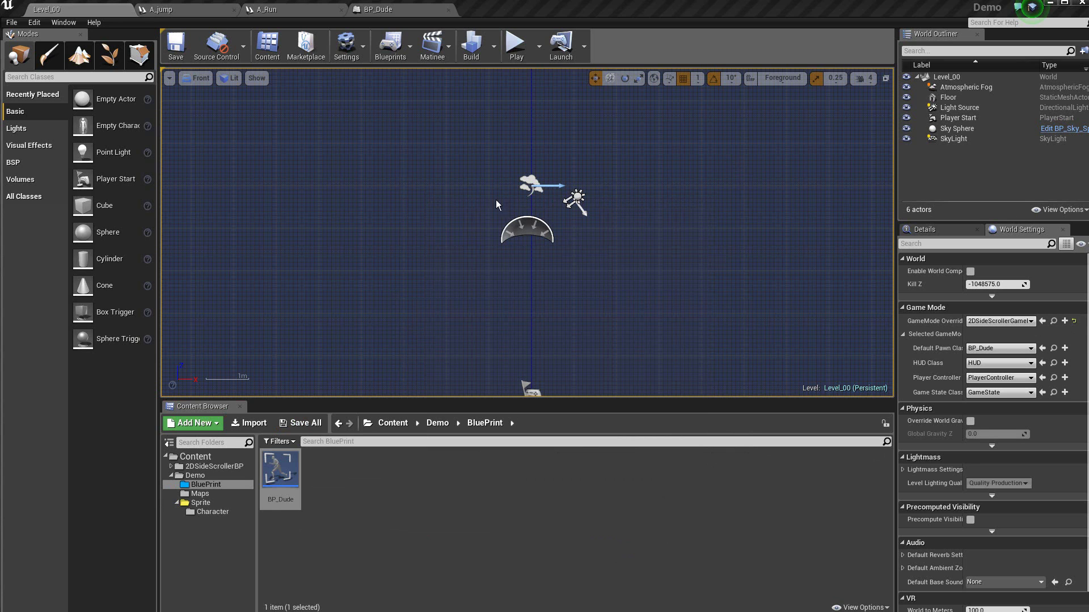
pyautogui.click(516, 43)
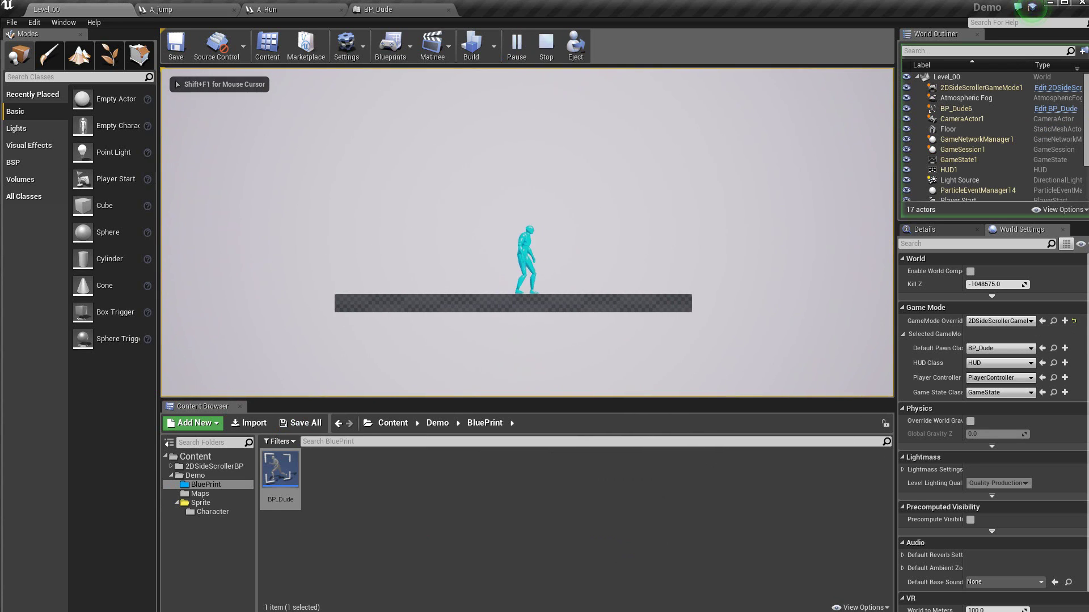
pyautogui.press('a')
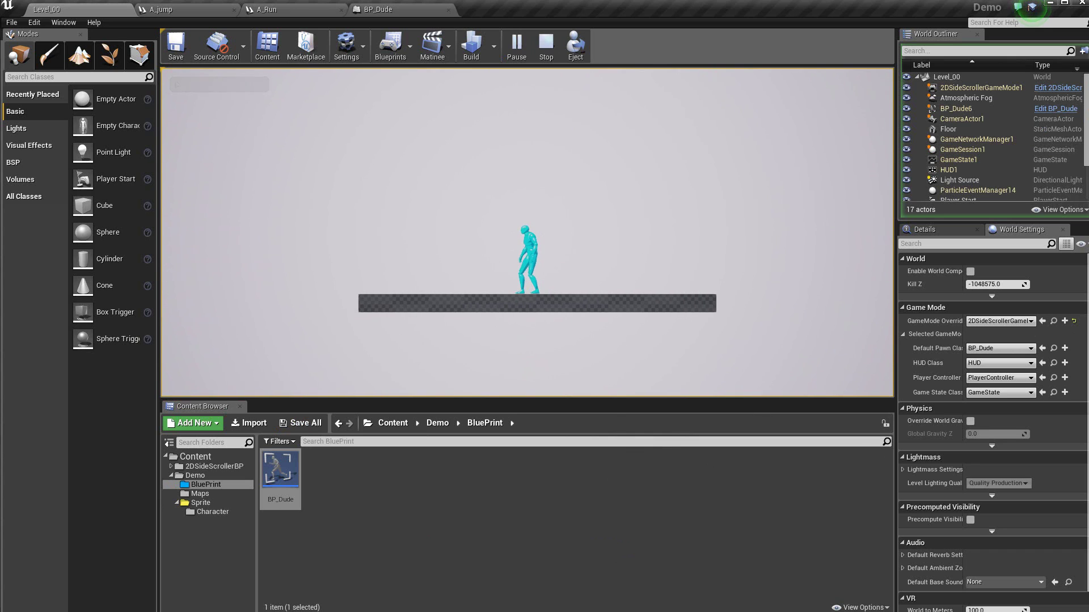
pyautogui.press('Escape')
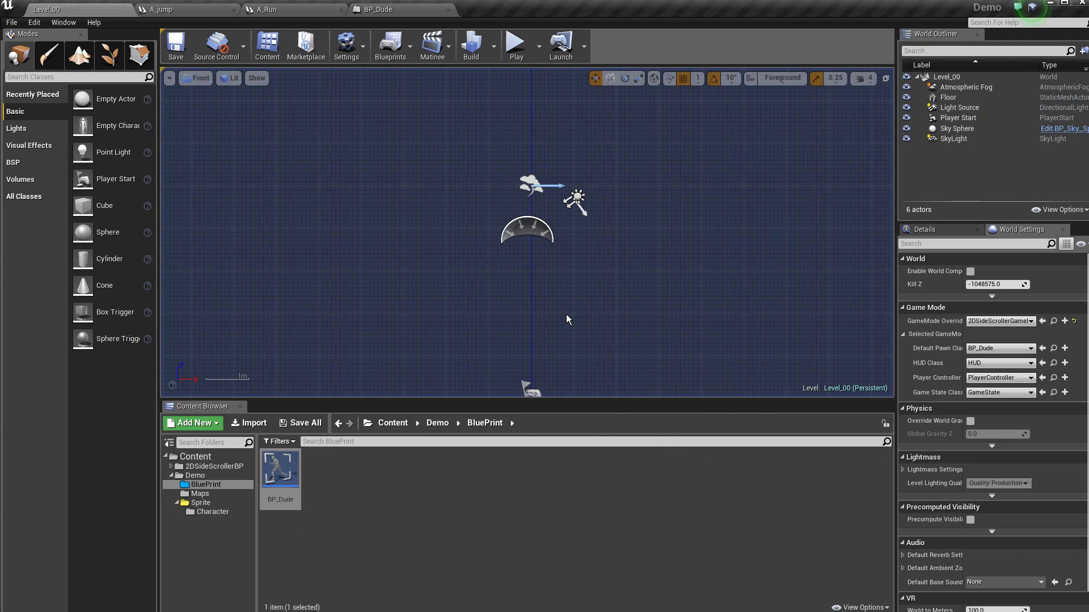
pyautogui.click(294, 471)
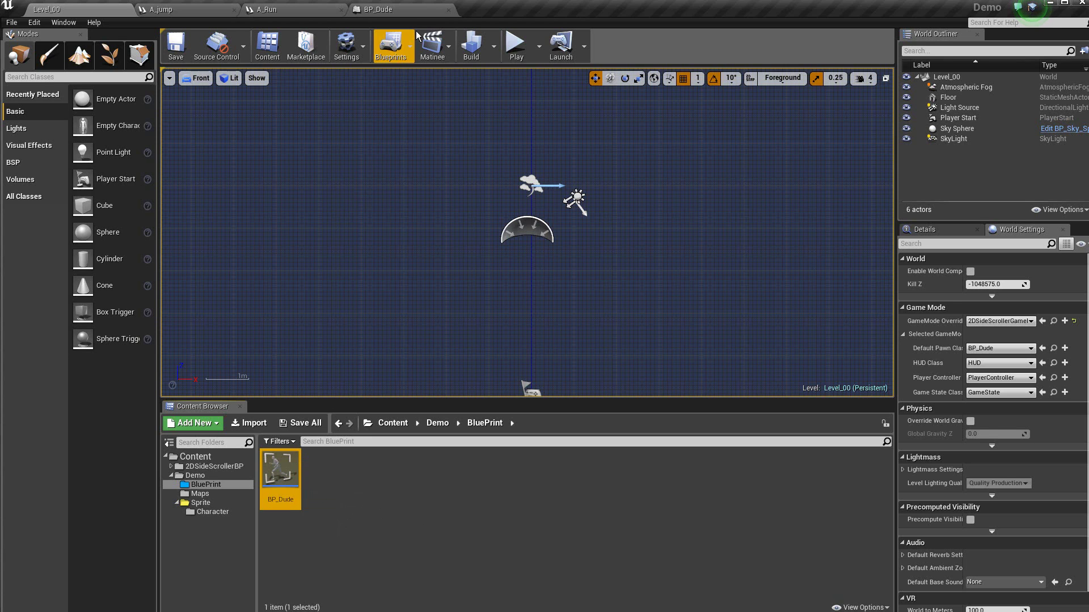
# - In BP_Dude, switch the Sprite's Source Flipbook from IdleAnimation to A_Stance
pyautogui.click(426, 16)
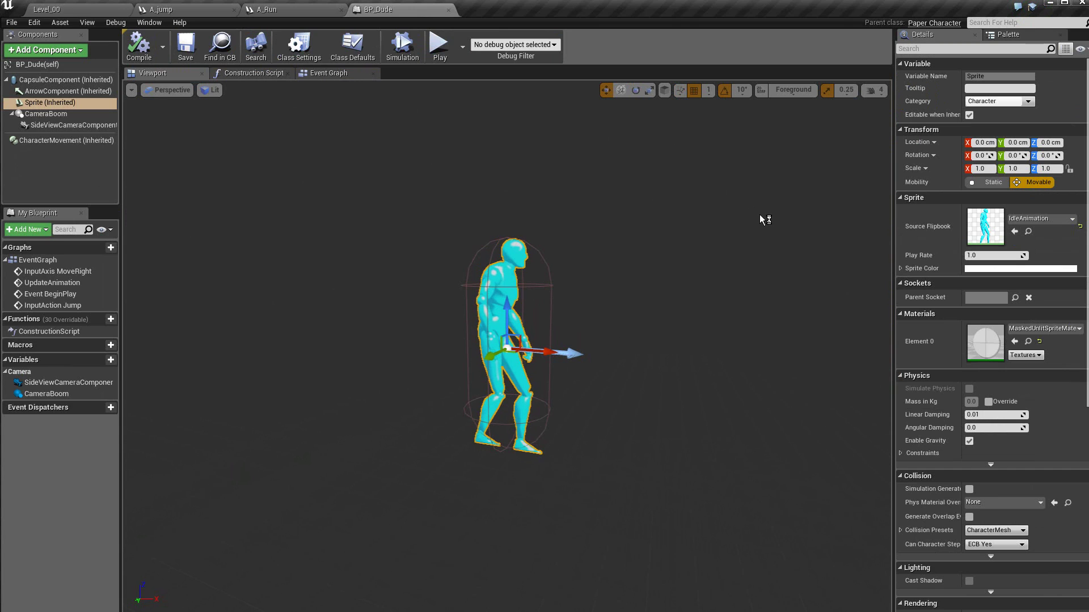
pyautogui.click(1044, 222)
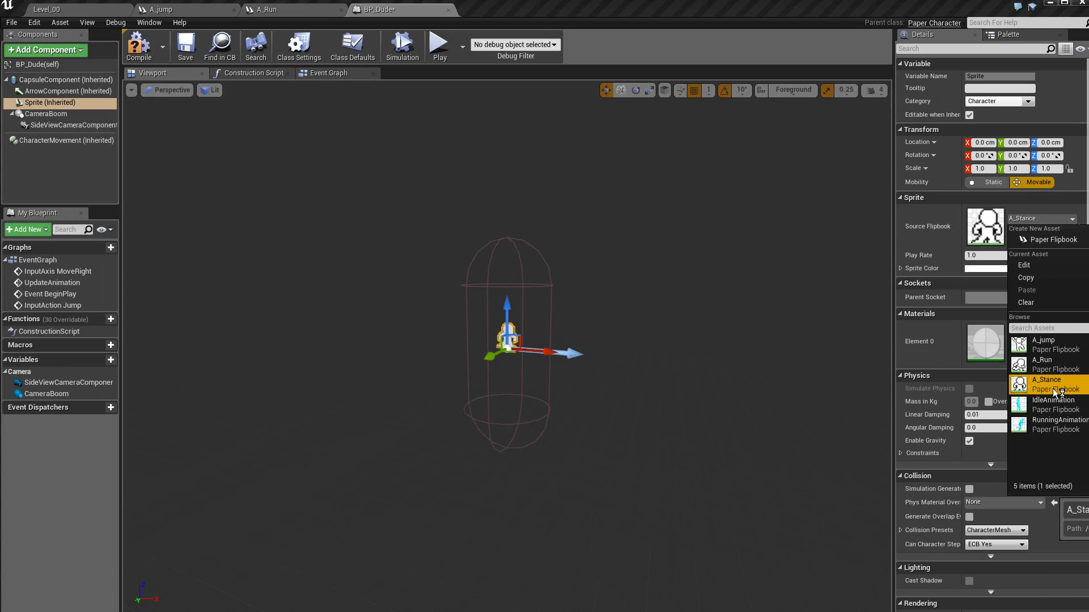
pyautogui.click(635, 329)
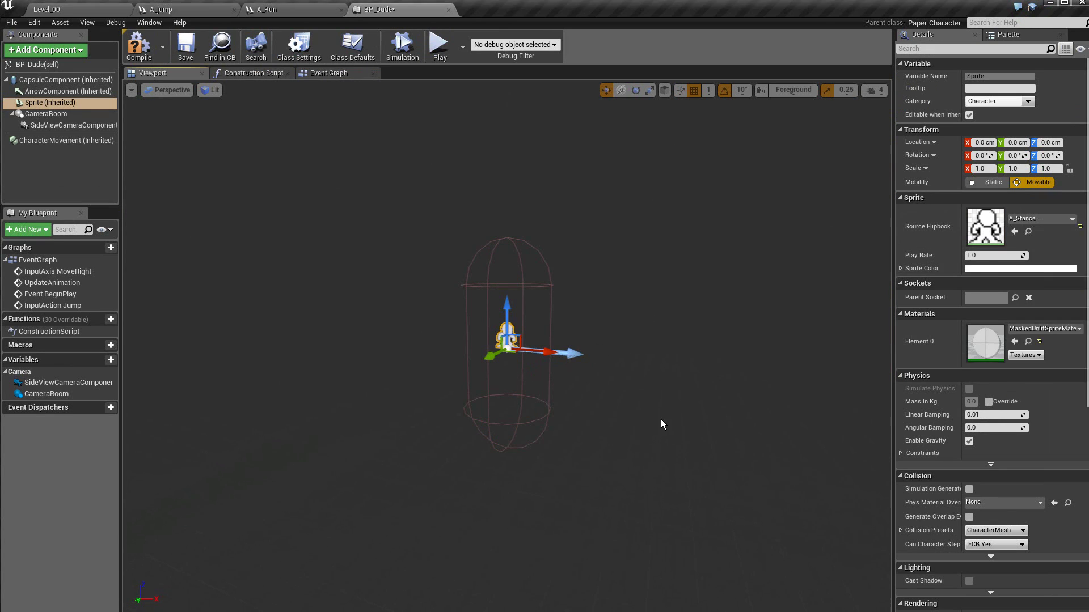
pyautogui.scroll(5, 461, 365)
pyautogui.click(460, 365)
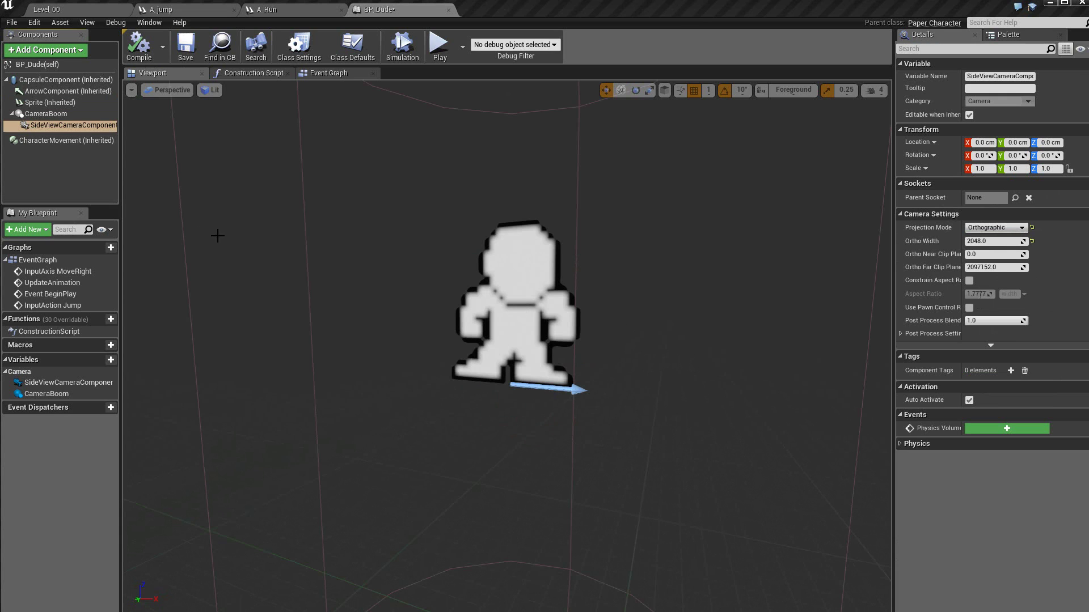
# - Reset the CameraBoom socket offset Z to 0 and set the side view camera's Ortho Width to 386
pyautogui.click(66, 113)
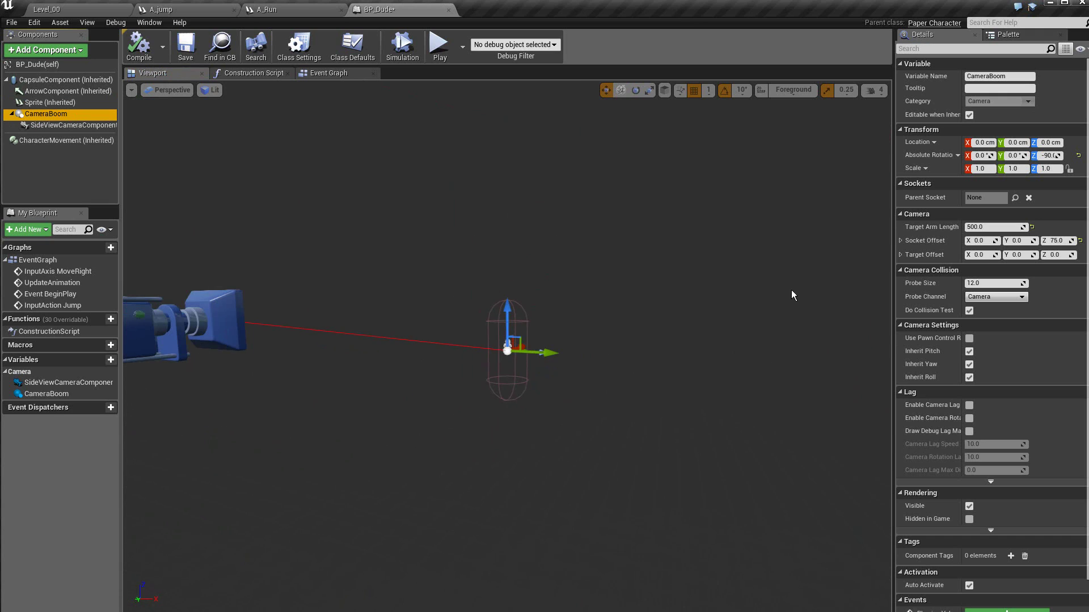
pyautogui.click(1081, 241)
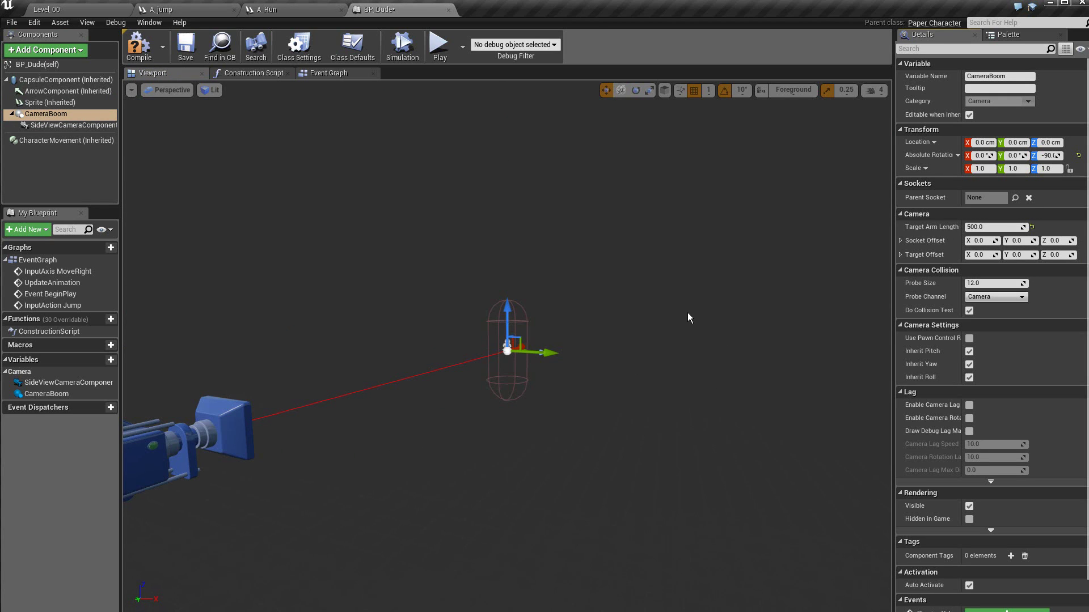
pyautogui.click(67, 125)
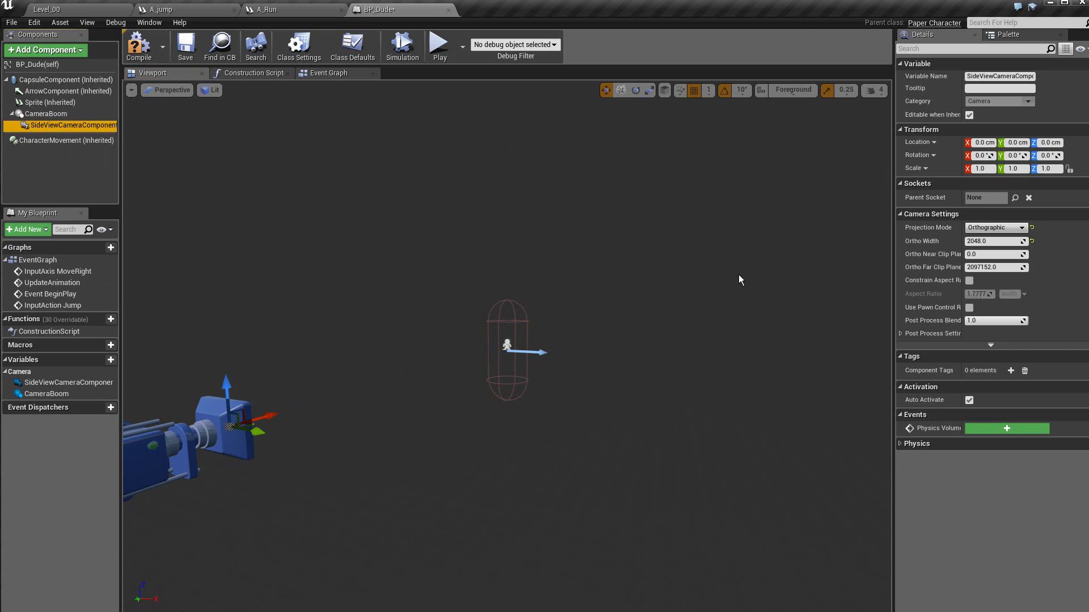
pyautogui.click(1001, 243)
pyautogui.write('3860')
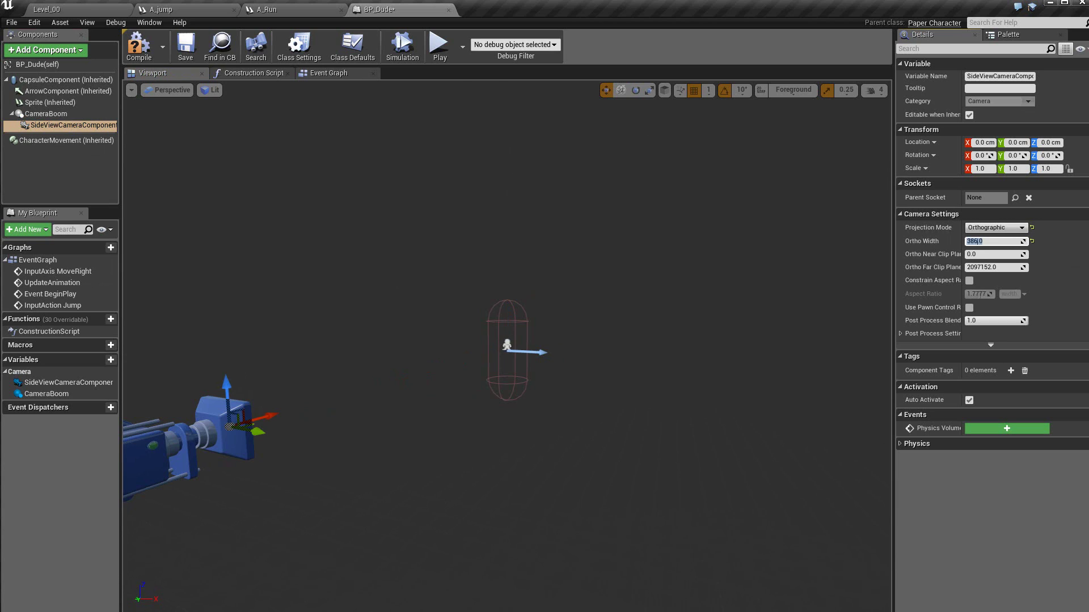
pyautogui.press('Return')
pyautogui.scroll(5, 566, 438)
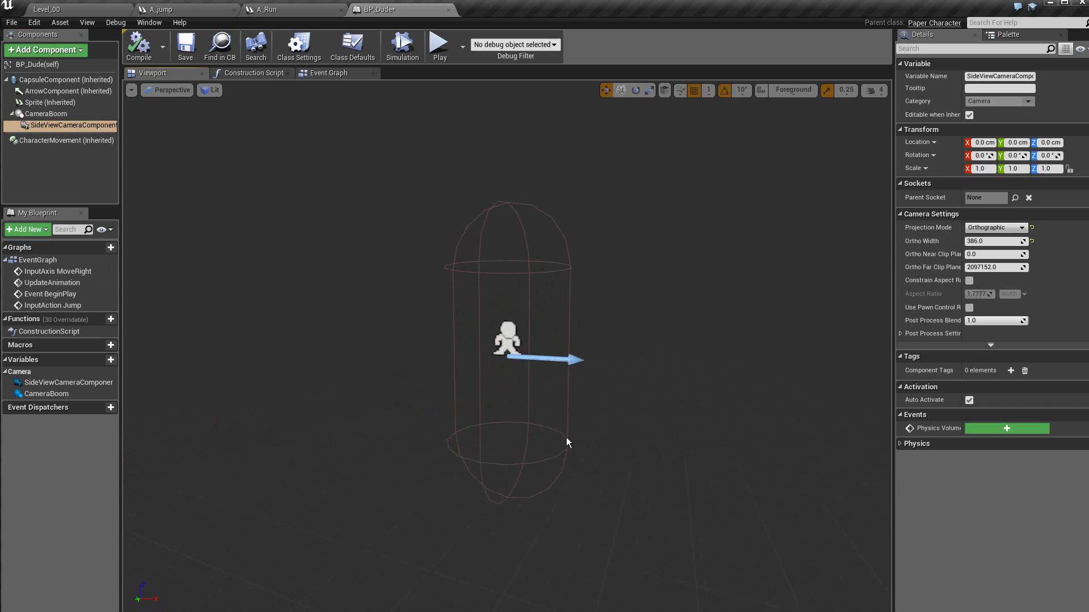
# - Shrink the capsule to radius about 10 and half-height about 21, then lower the sprite to Z about -9
pyautogui.click(84, 80)
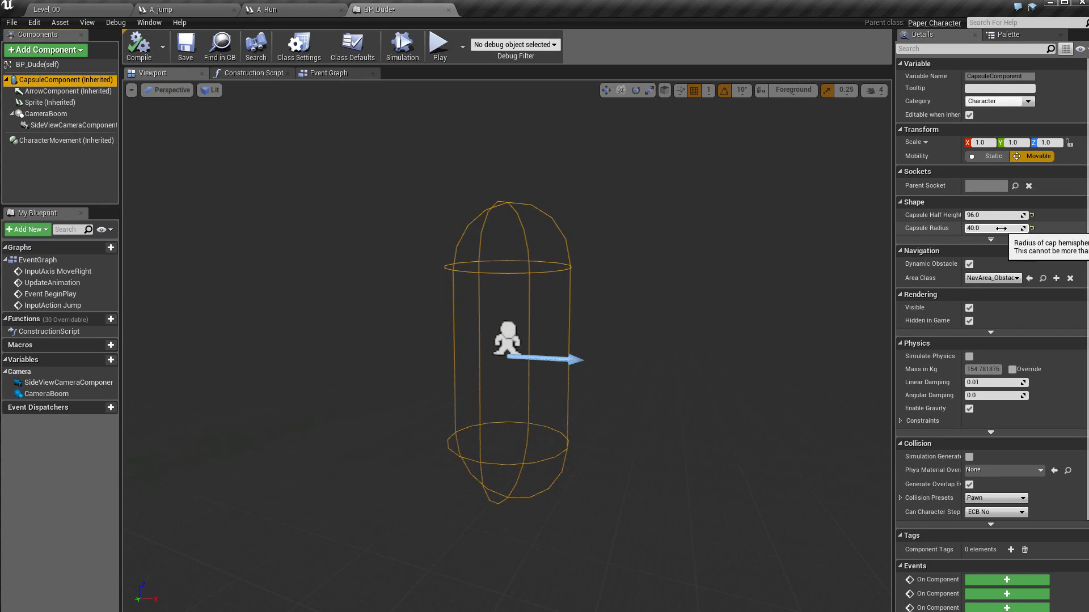
pyautogui.moveTo(996, 233); pyautogui.dragTo(953, 228)
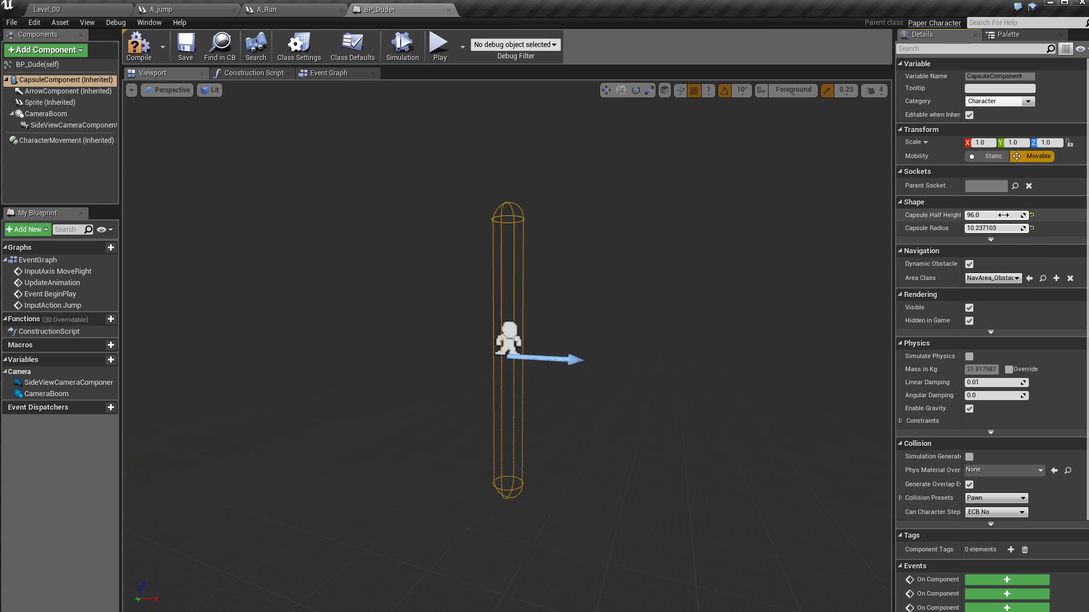
pyautogui.moveTo(996, 215); pyautogui.dragTo(952, 215)
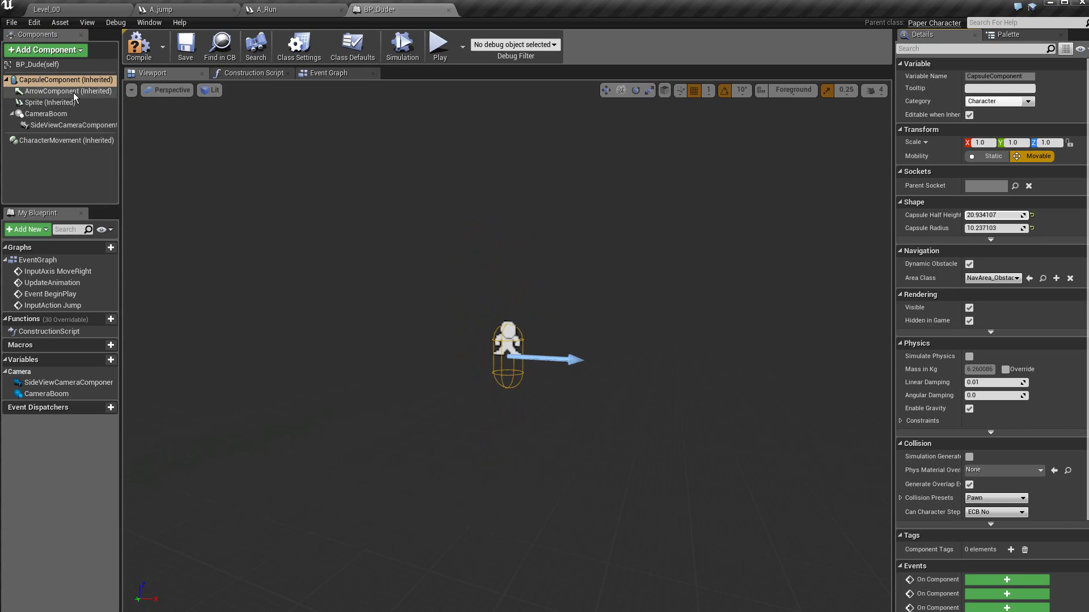
pyautogui.click(507, 339)
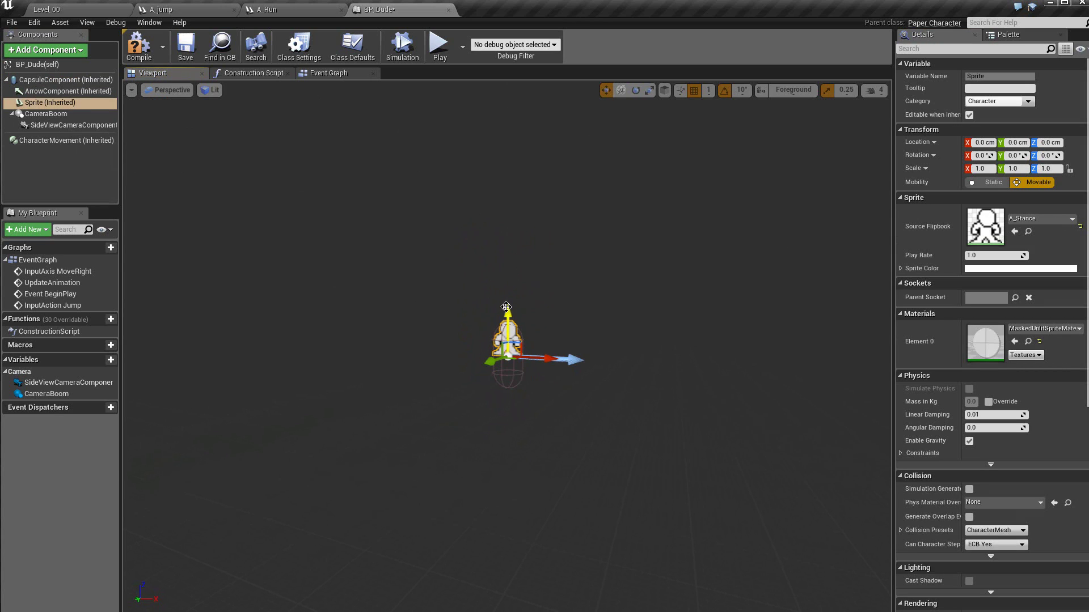
pyautogui.moveTo(505, 304); pyautogui.dragTo(505, 322)
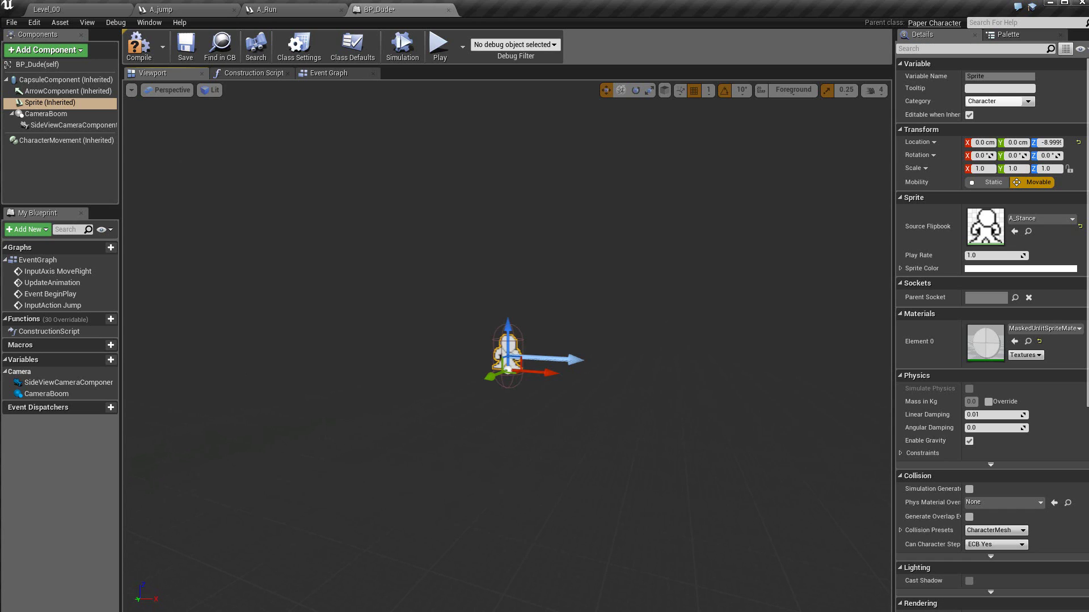
pyautogui.click(344, 233)
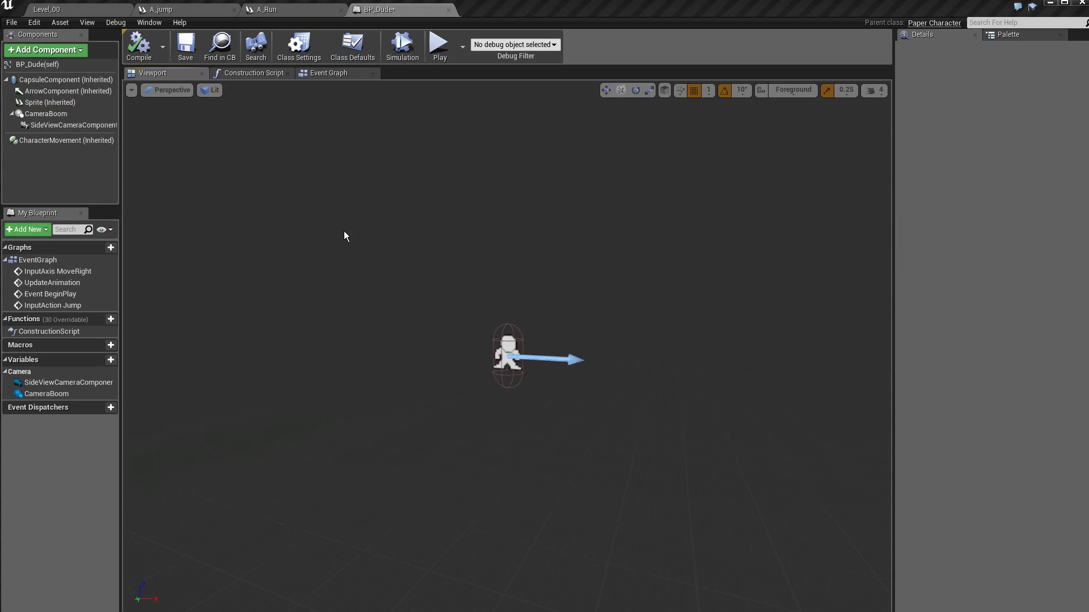
# - In the event graph, set the Select node to A_Stance when idle and A_Run when moving
pyautogui.click(331, 74)
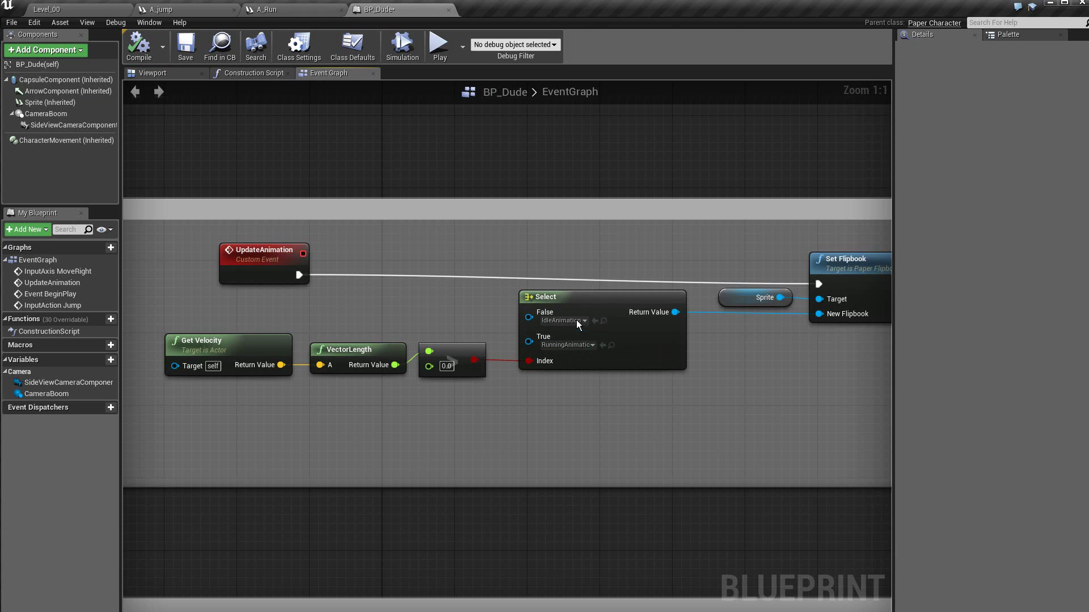
pyautogui.click(584, 320)
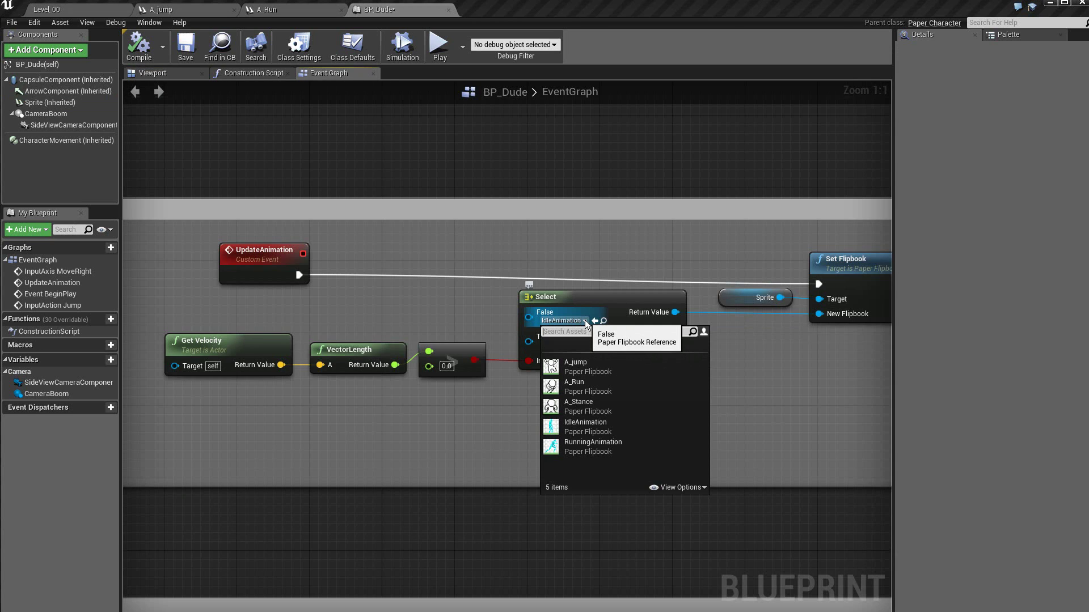
pyautogui.click(574, 429)
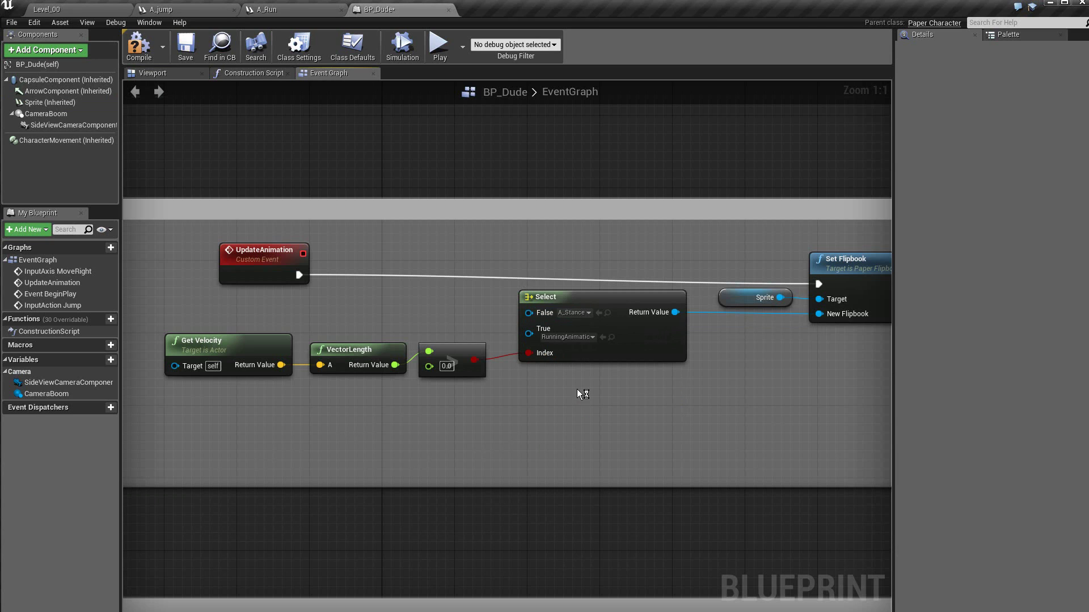
pyautogui.click(591, 338)
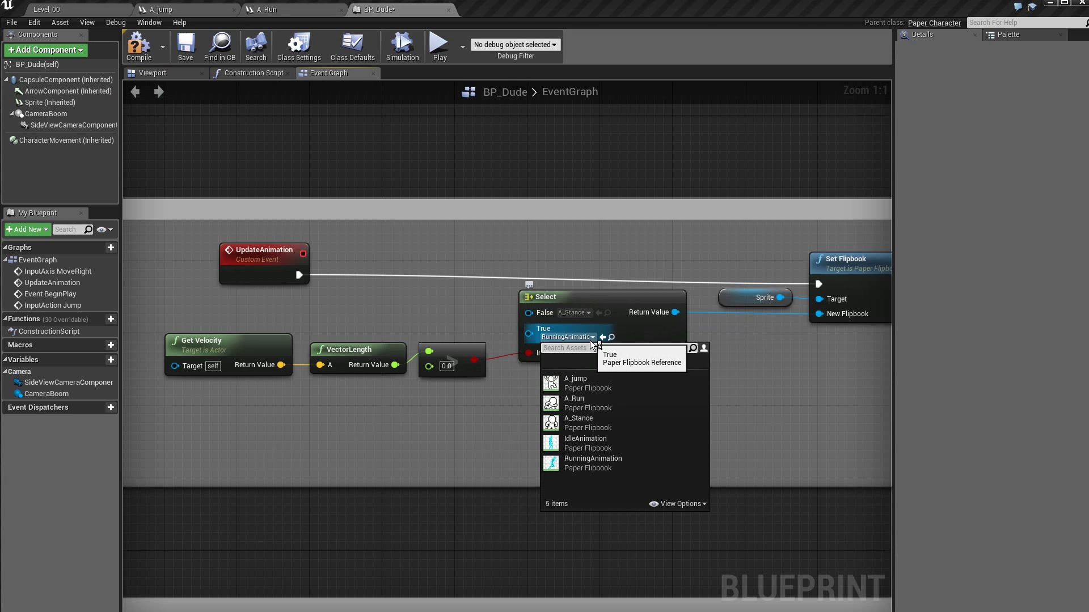
pyautogui.click(586, 404)
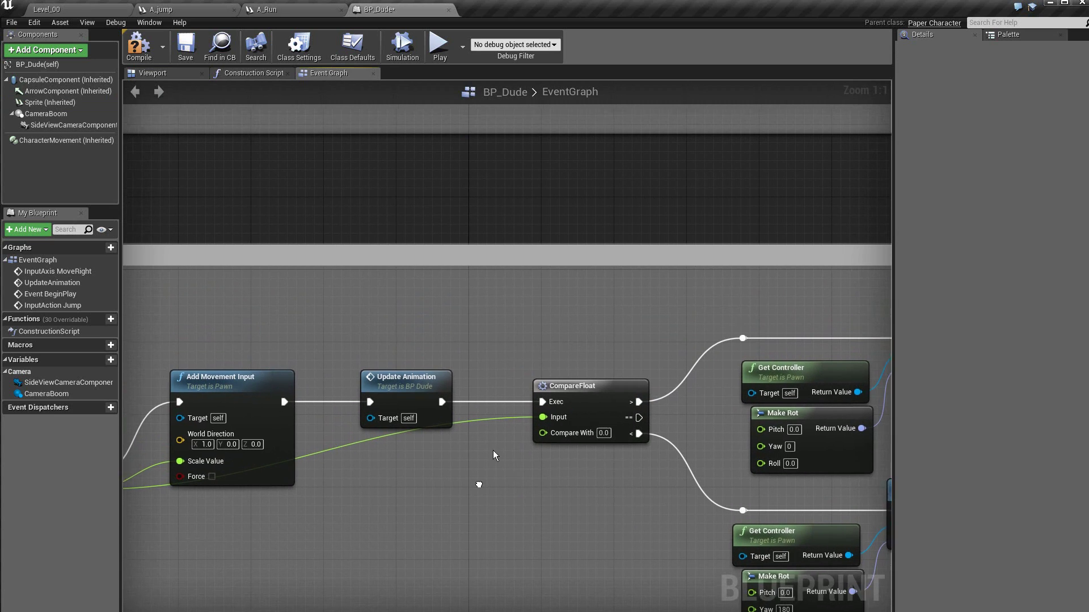
# - Compile and save BP_Dude, then return to Level_00
pyautogui.click(131, 49)
pyautogui.click(194, 46)
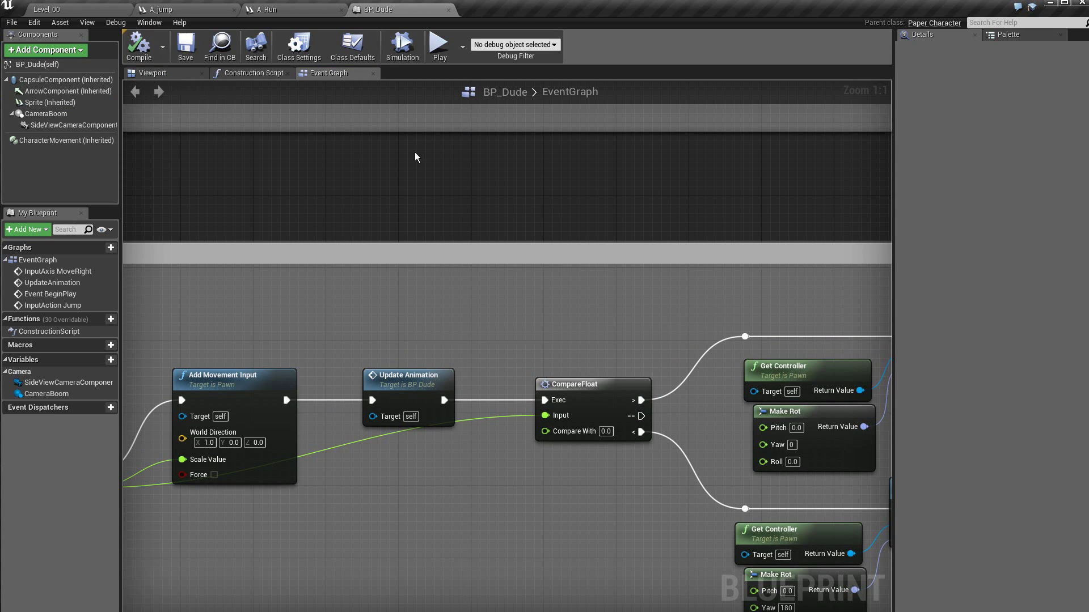
pyautogui.click(85, 10)
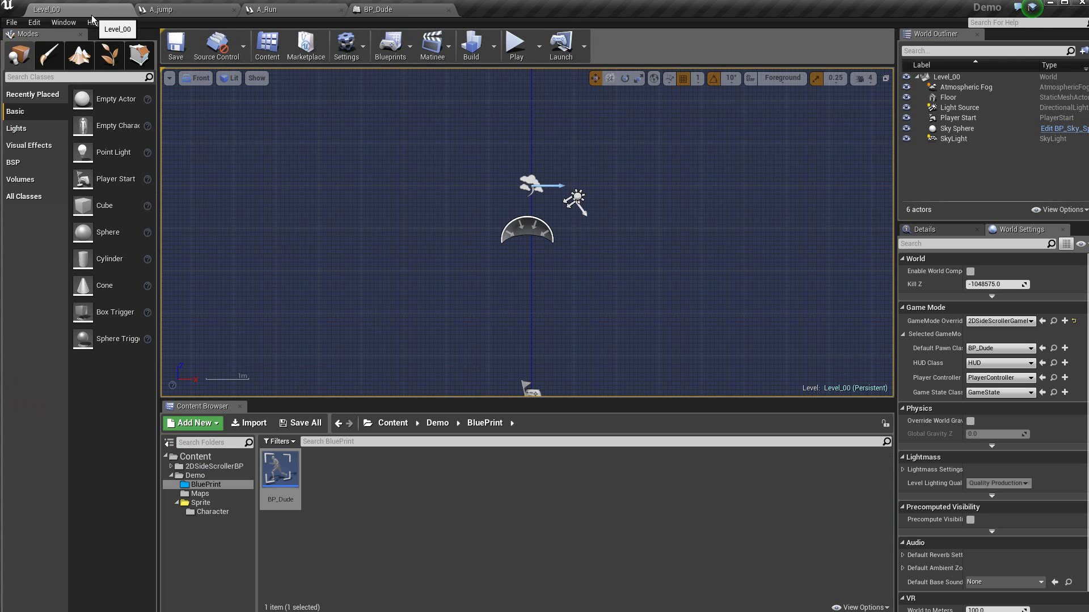
# - Playtest Level_00, running left and right and jumping twice to check BP_Dude's animations, then stop
pyautogui.click(521, 53)
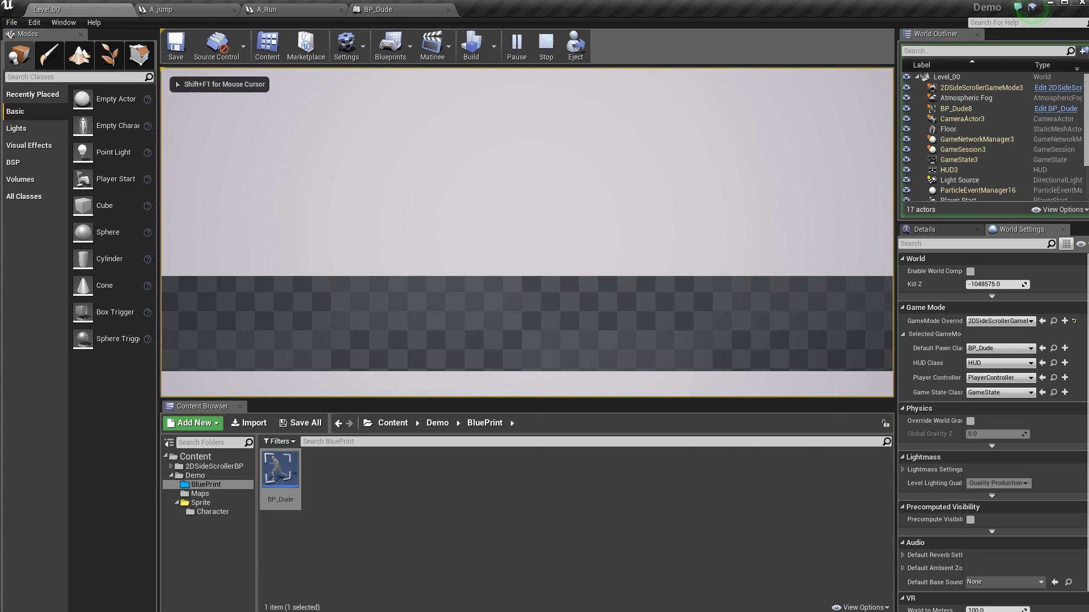
pyautogui.press('d')
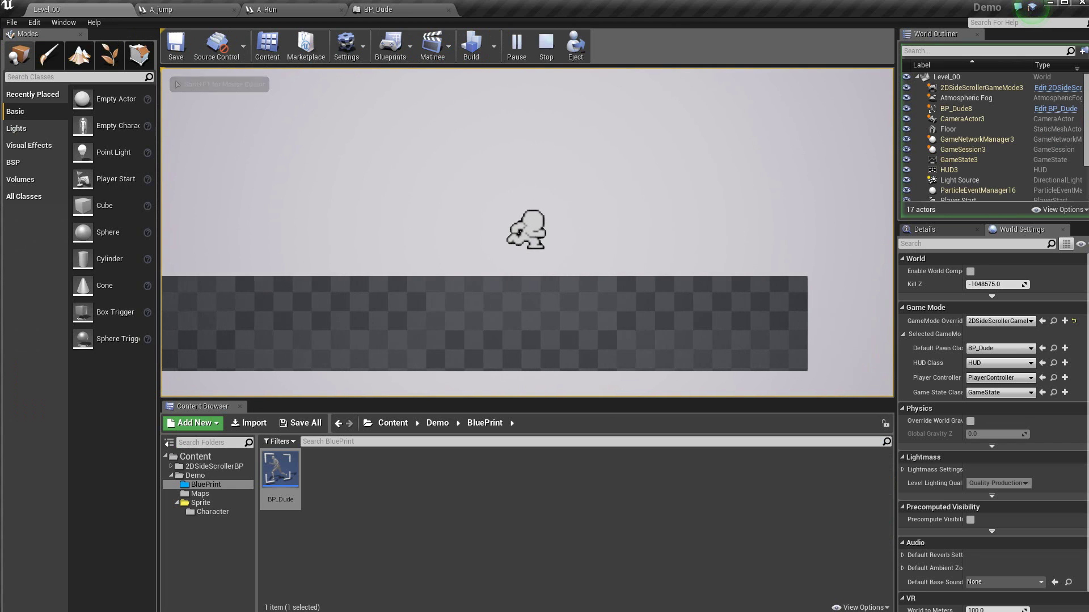
pyautogui.press('a')
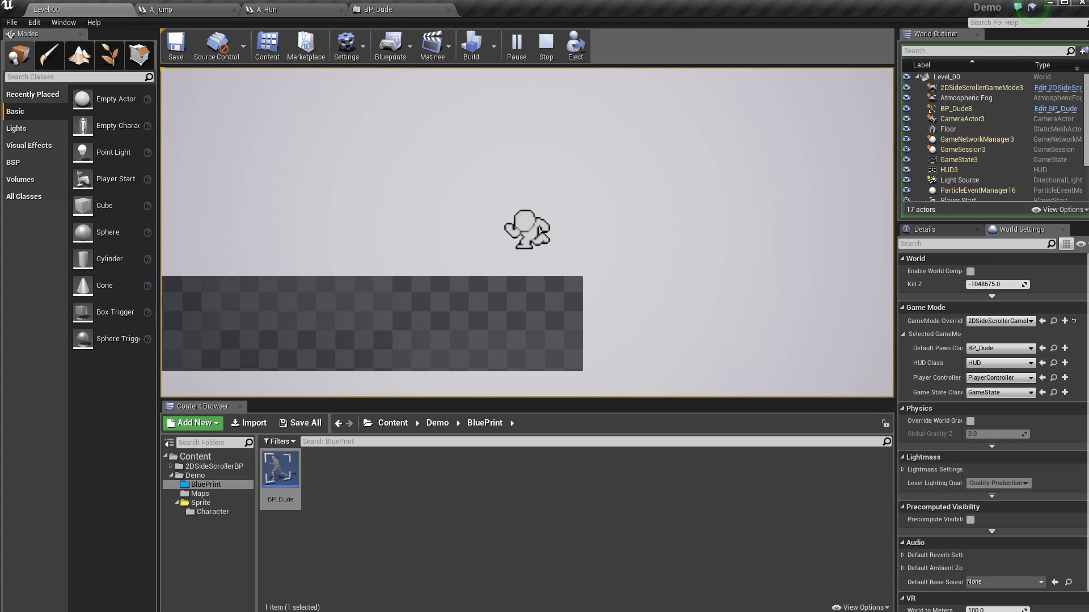
pyautogui.press('space')
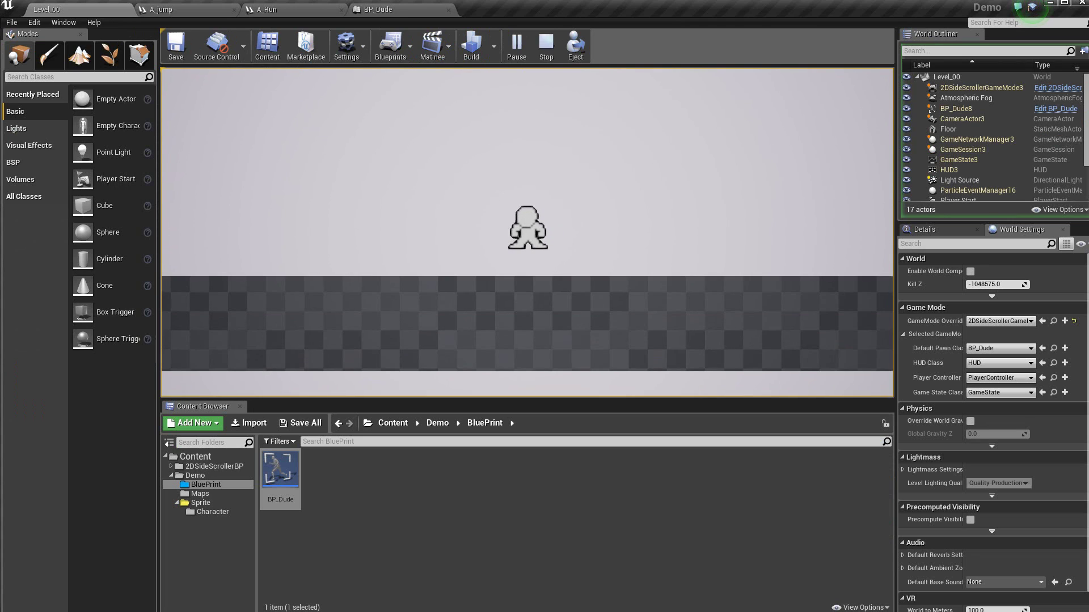
pyautogui.press('space')
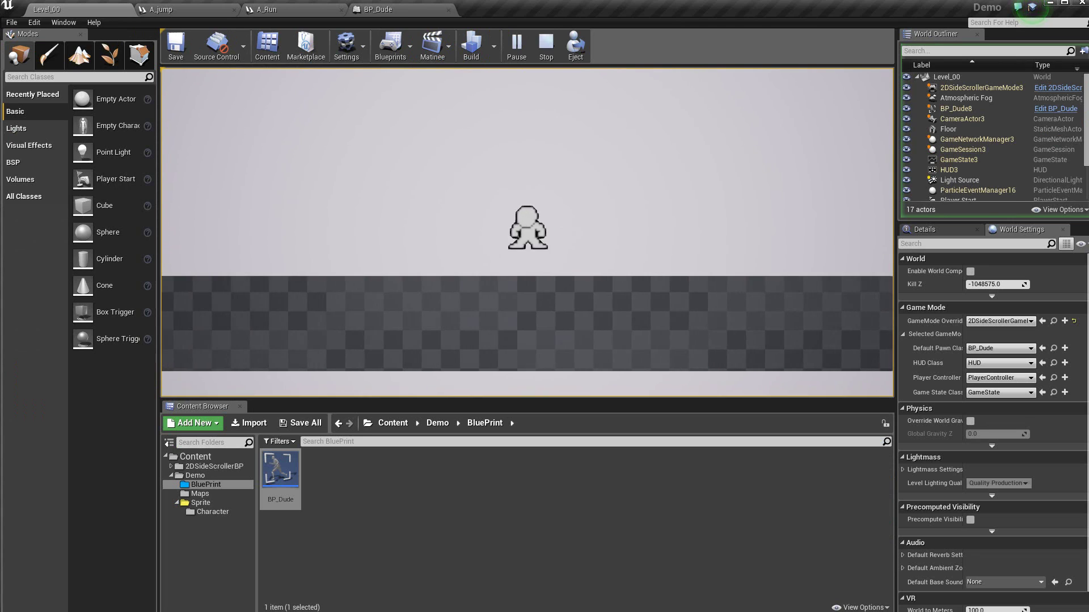
pyautogui.press('Left')
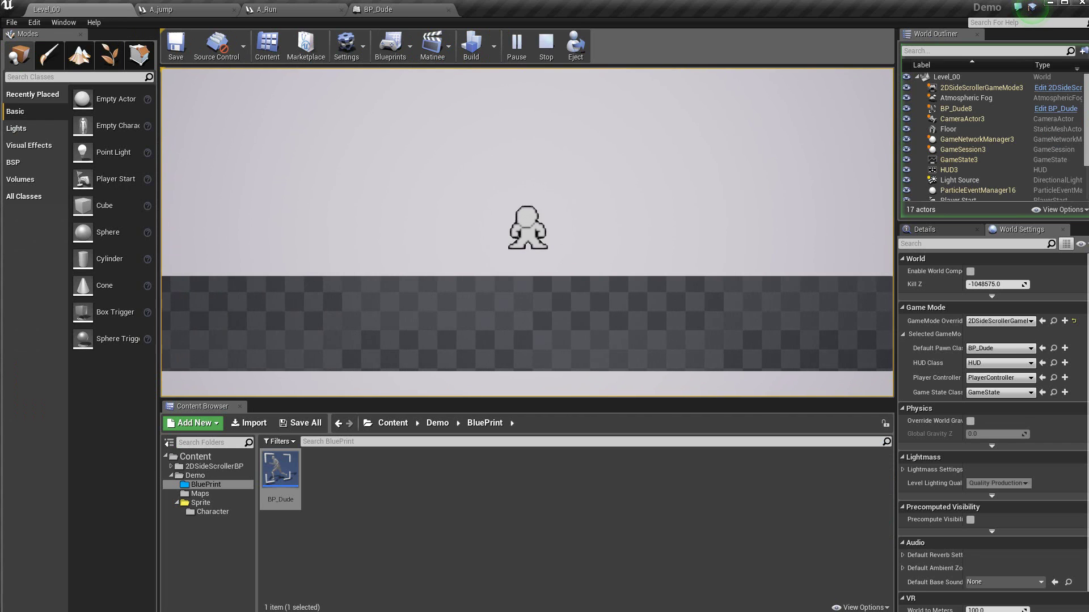
pyautogui.press('Right')
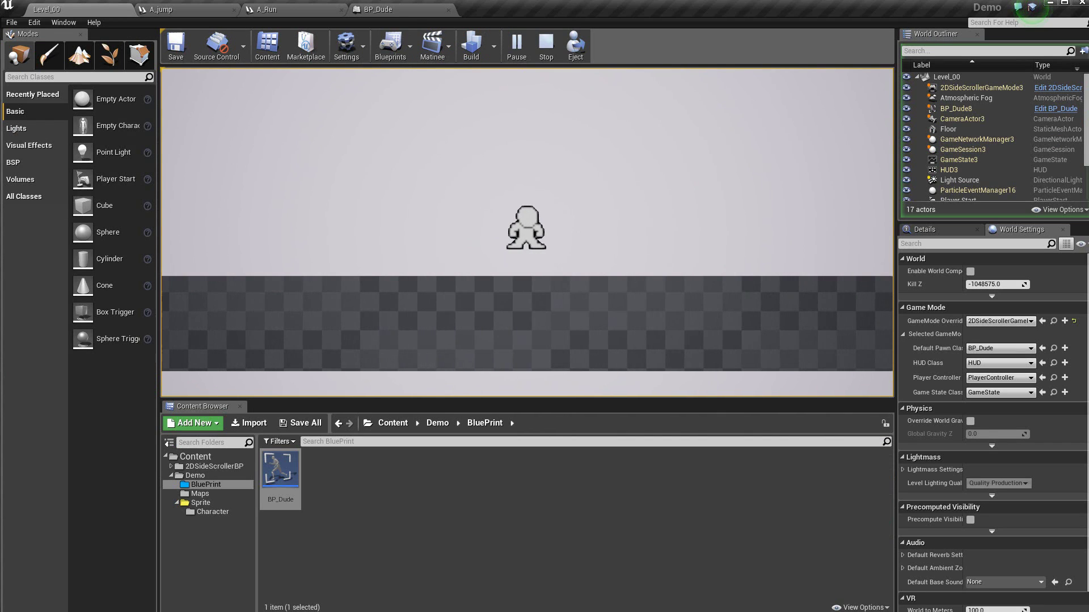
pyautogui.press('Escape')
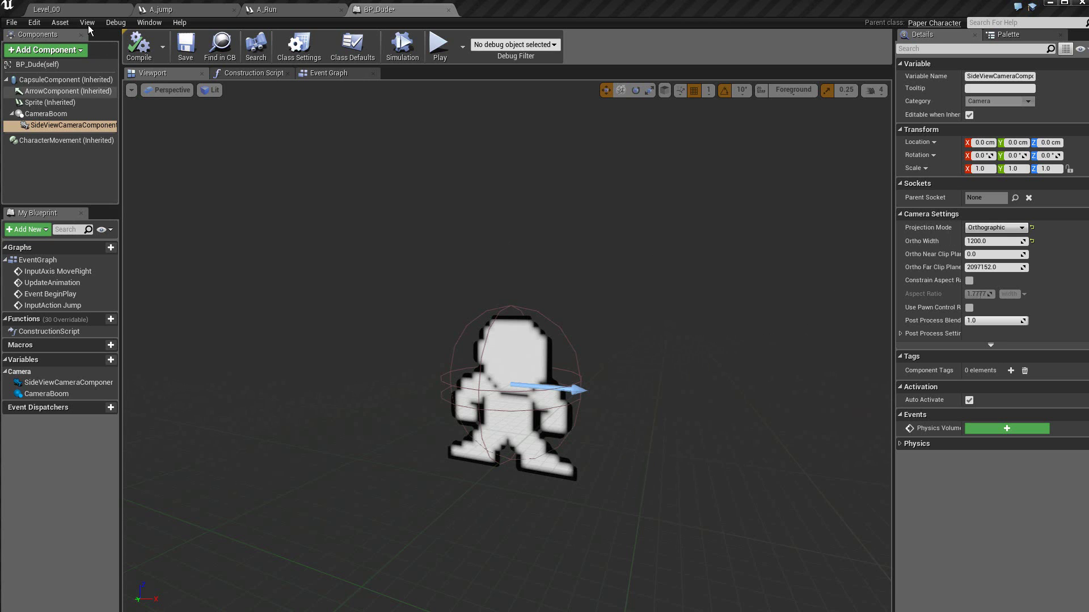
# - Play Level_00 again, running the character left with A, right with D, and jumping with Space
pyautogui.click(97, 8)
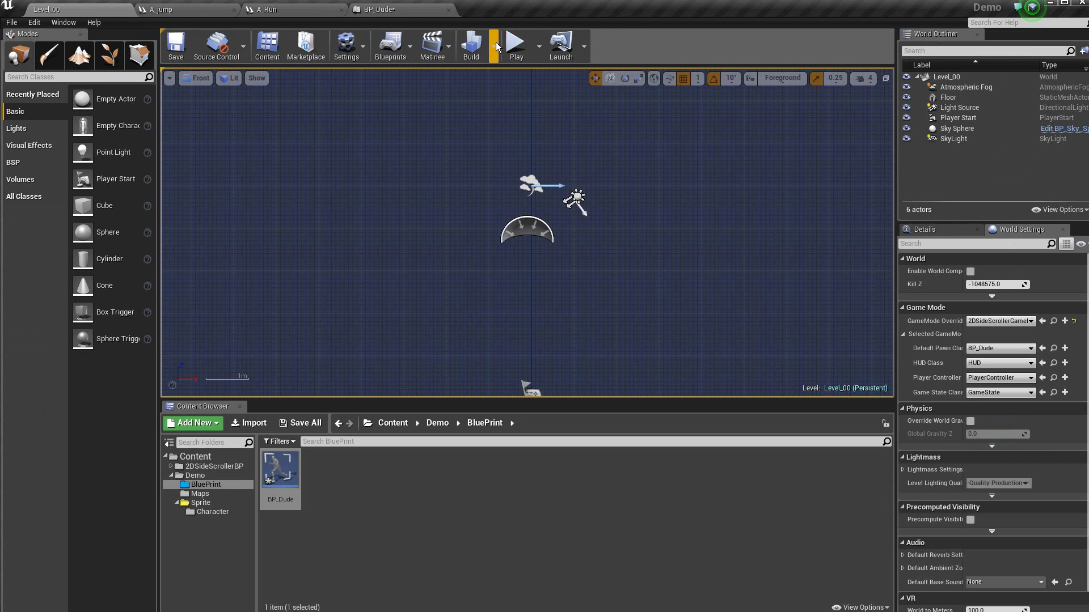
pyautogui.click(515, 47)
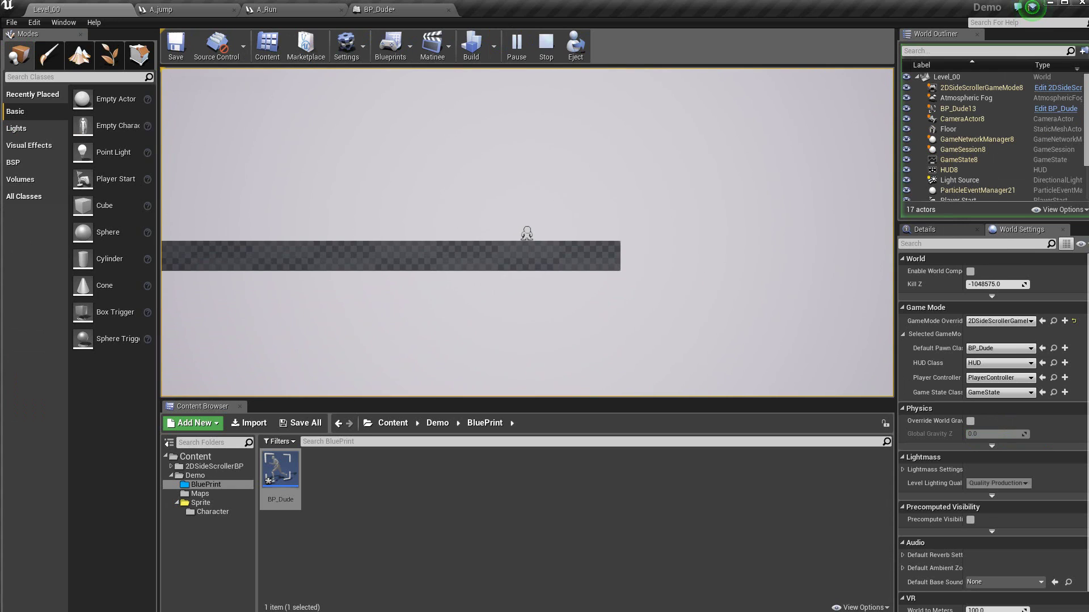
pyautogui.press('a')
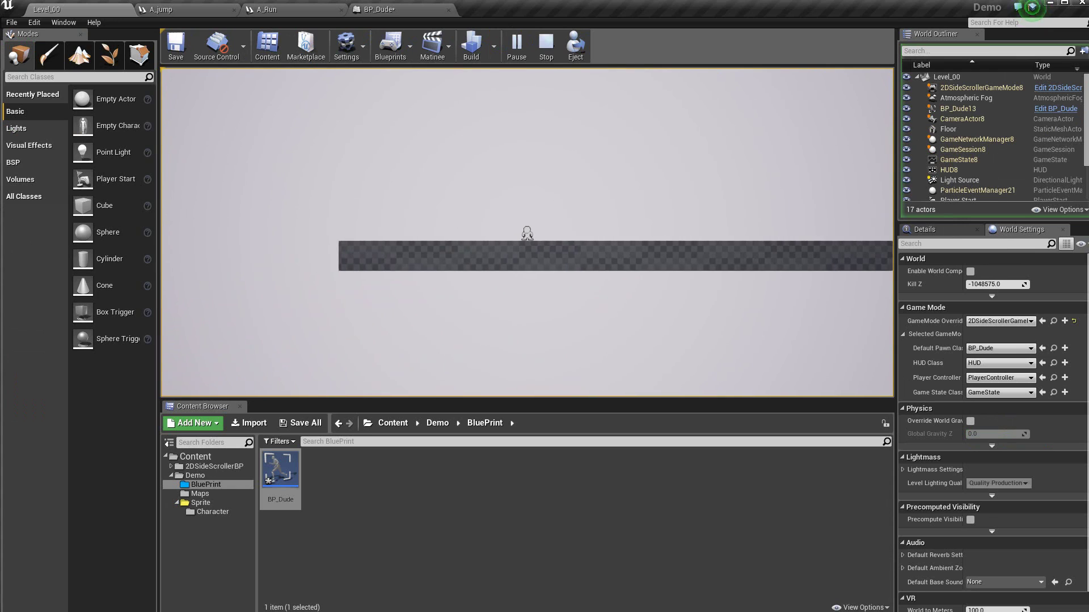
pyautogui.press('d')
pyautogui.press('space')
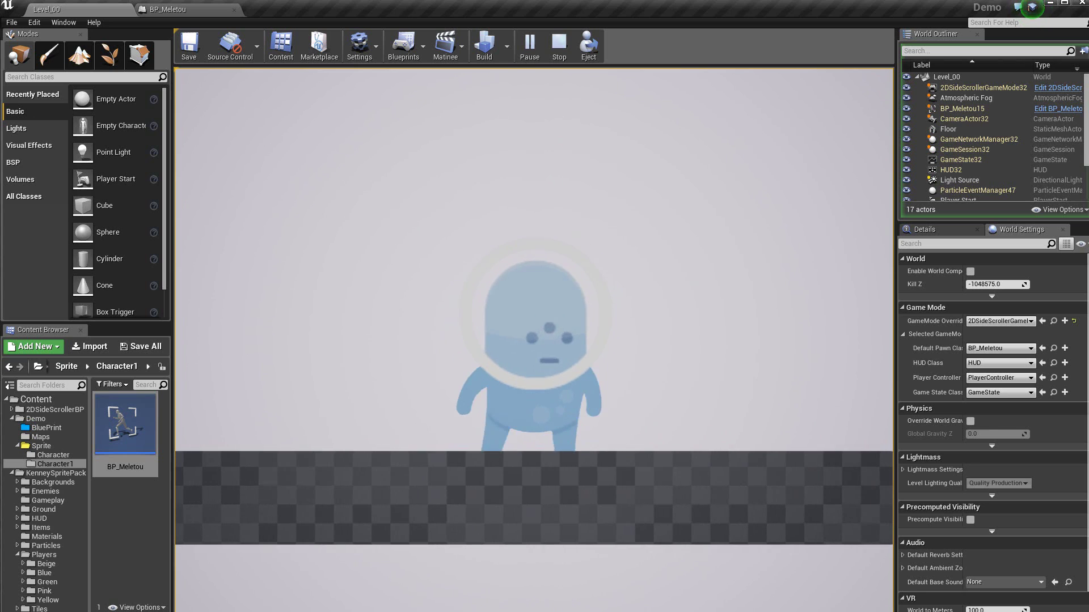
# - Jump, walk the character left, jump again, then end the playtest with Esc
pyautogui.press('space')
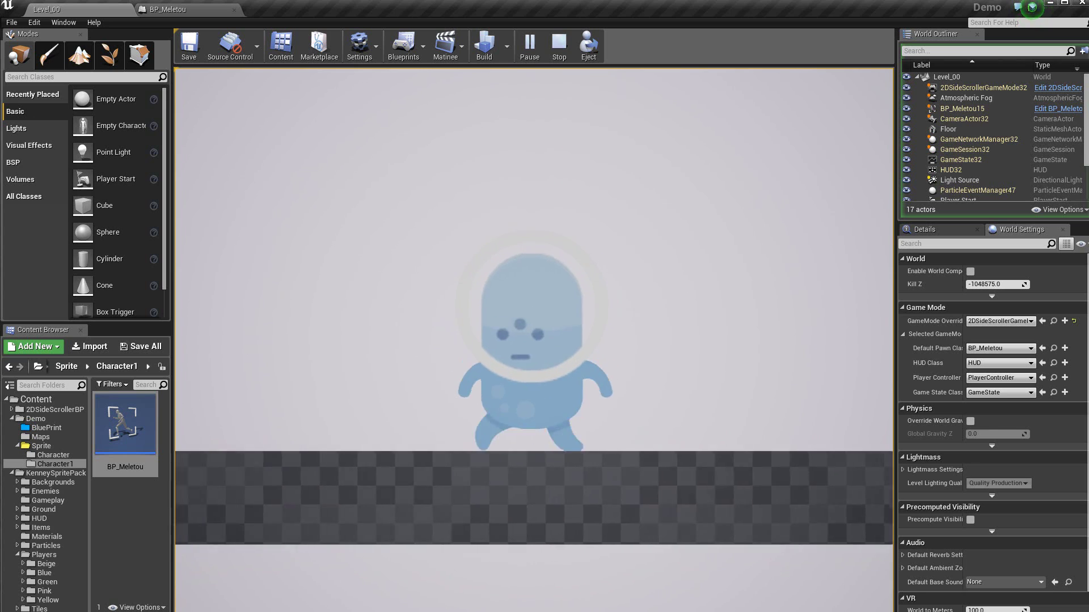
pyautogui.press('a')
pyautogui.press('space')
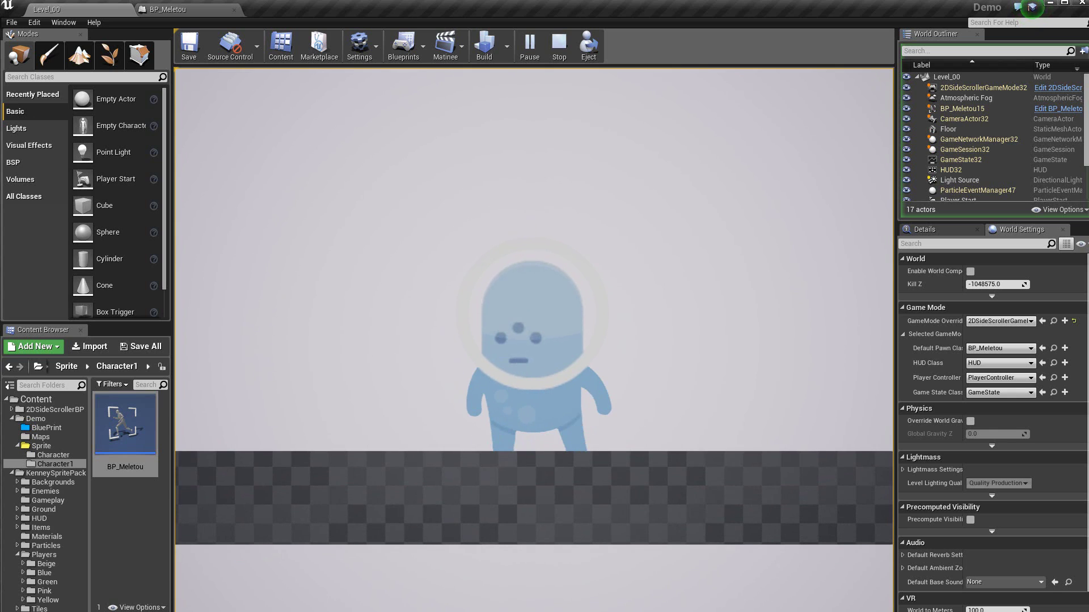
pyautogui.press('Escape')
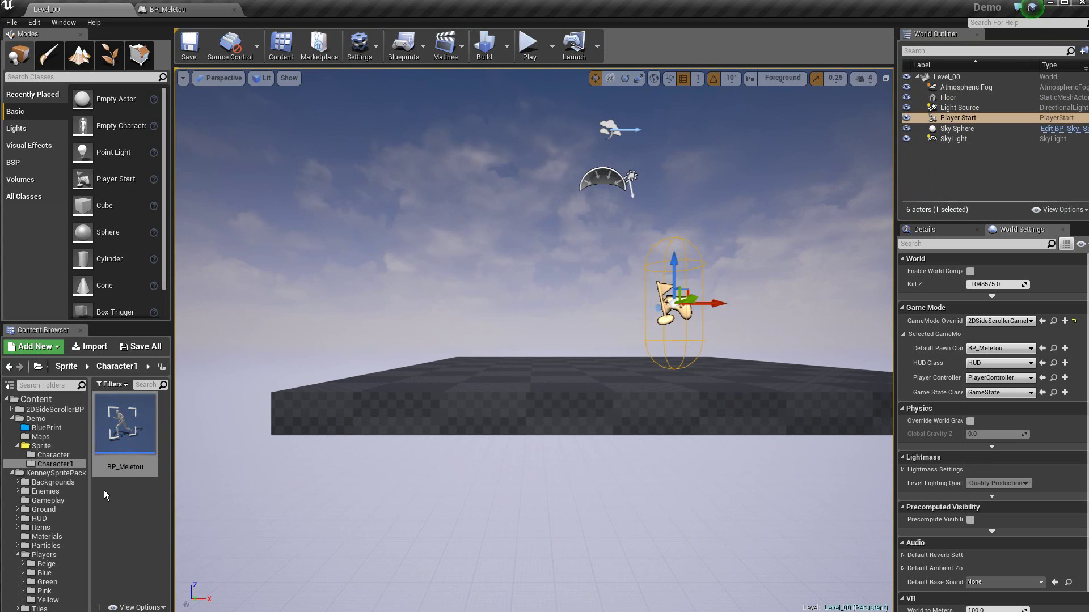
# - Browse the Content Browser through Character and BluePrint to the Character1 folder holding BP_Meletou
pyautogui.click(51, 459)
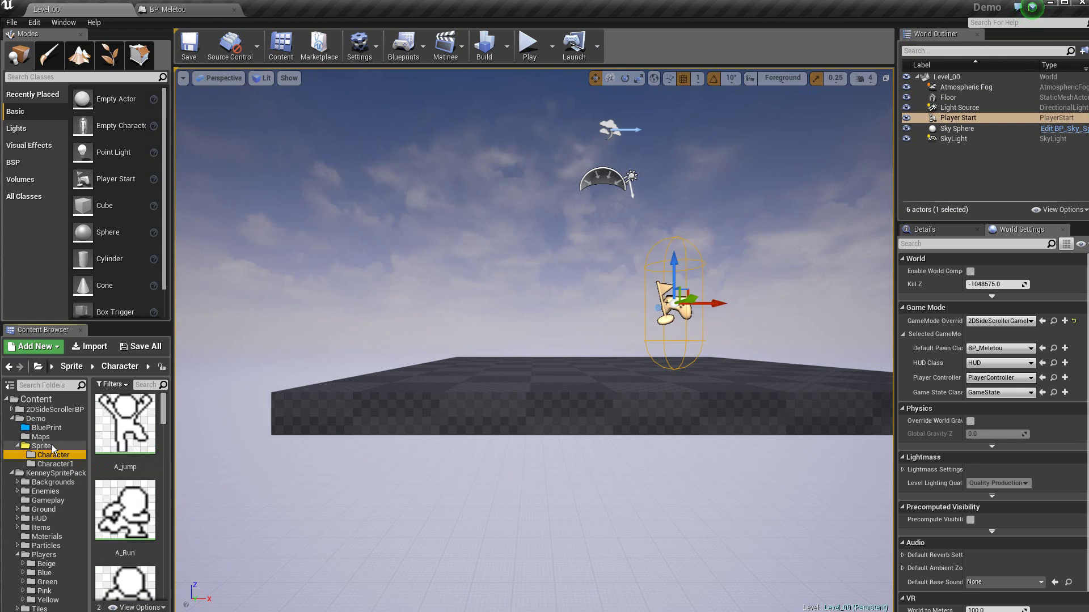
pyautogui.click(59, 430)
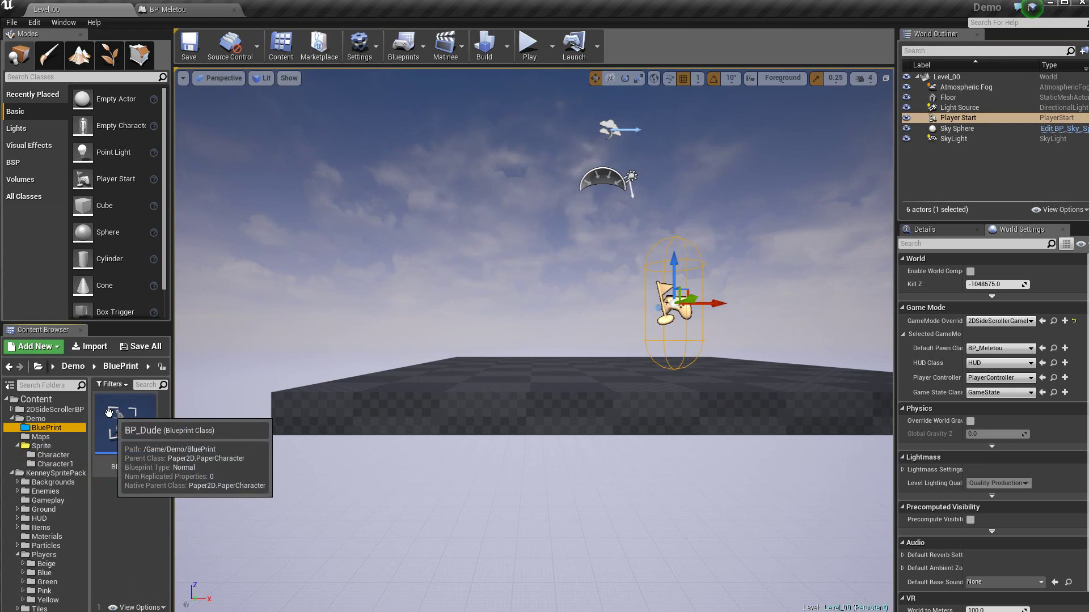
pyautogui.click(60, 464)
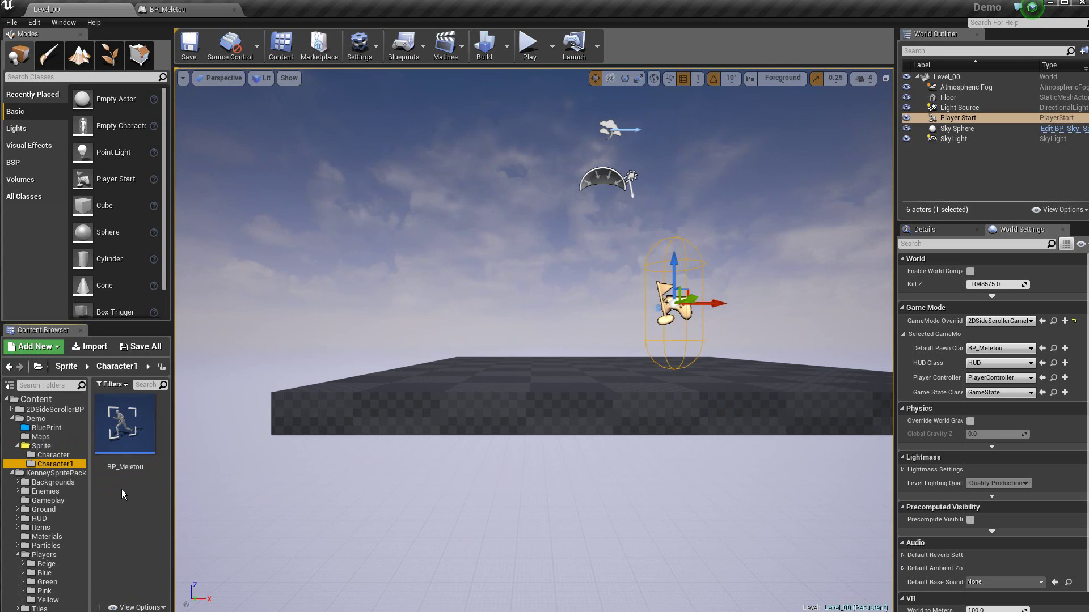